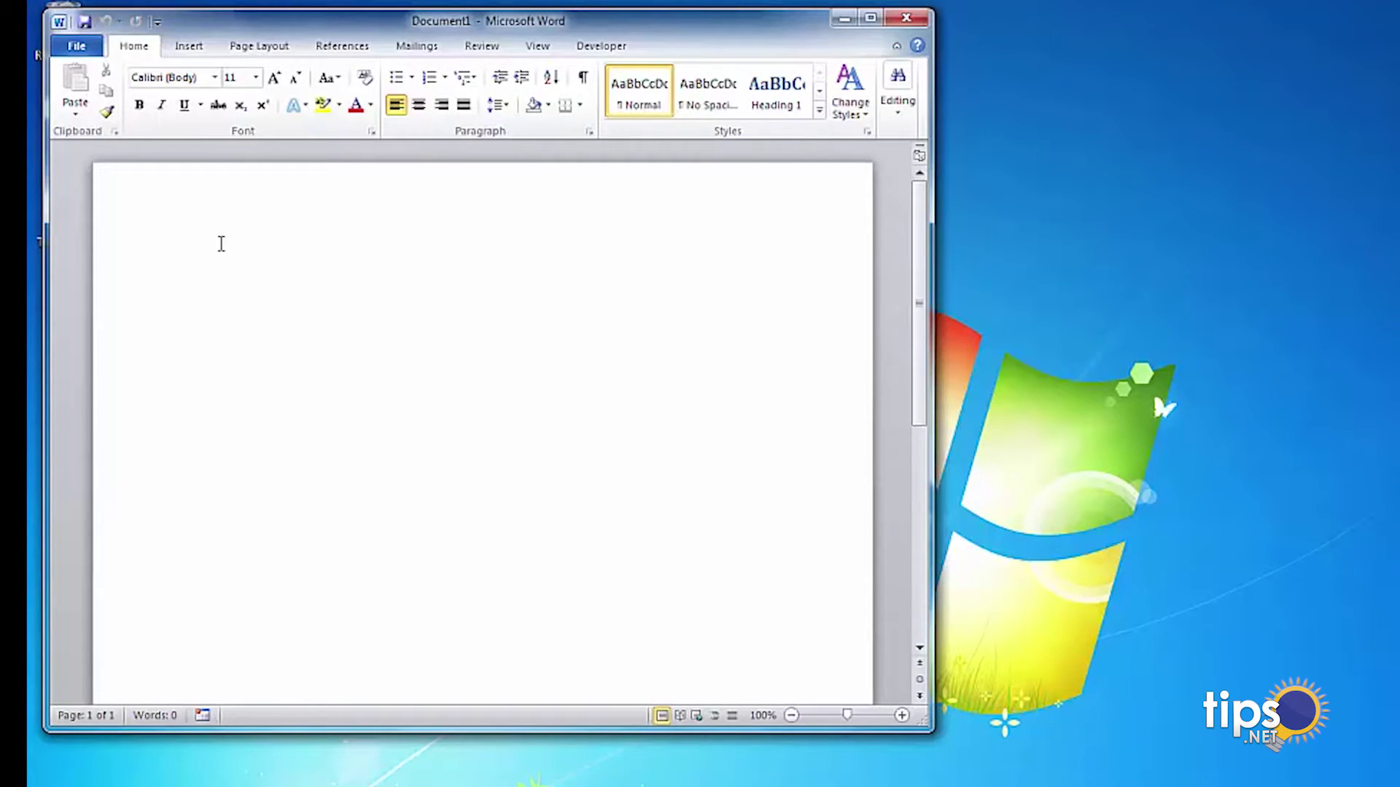
Step: Fill the blank document with sample paragraphs using the =rand() function
{"action": "type", "text": "=rand()"}
{"action": "key", "text": "Return"}
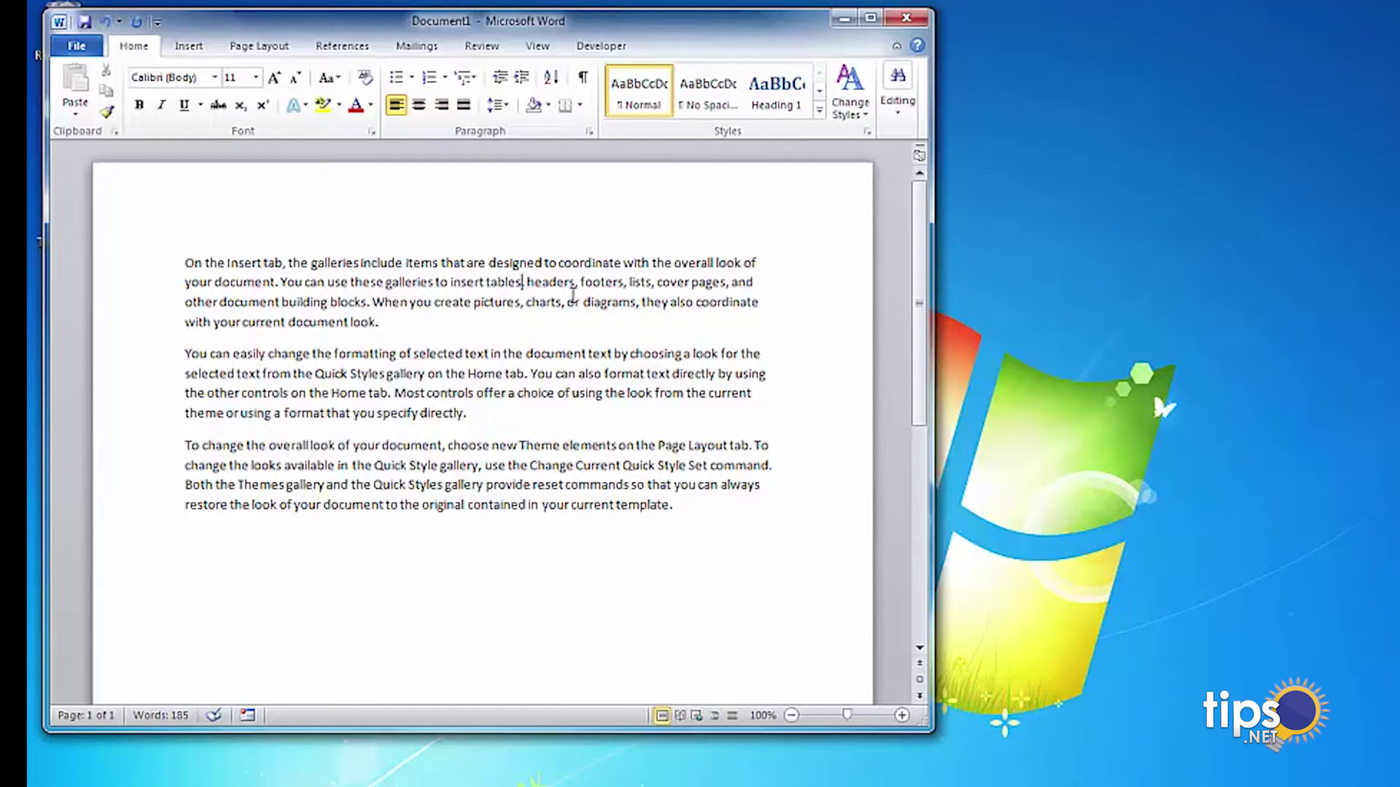
Step: Add "st" directly after "tables" in the first paragraph and format those two letters as superscript
{"action": "type", "text": "st"}
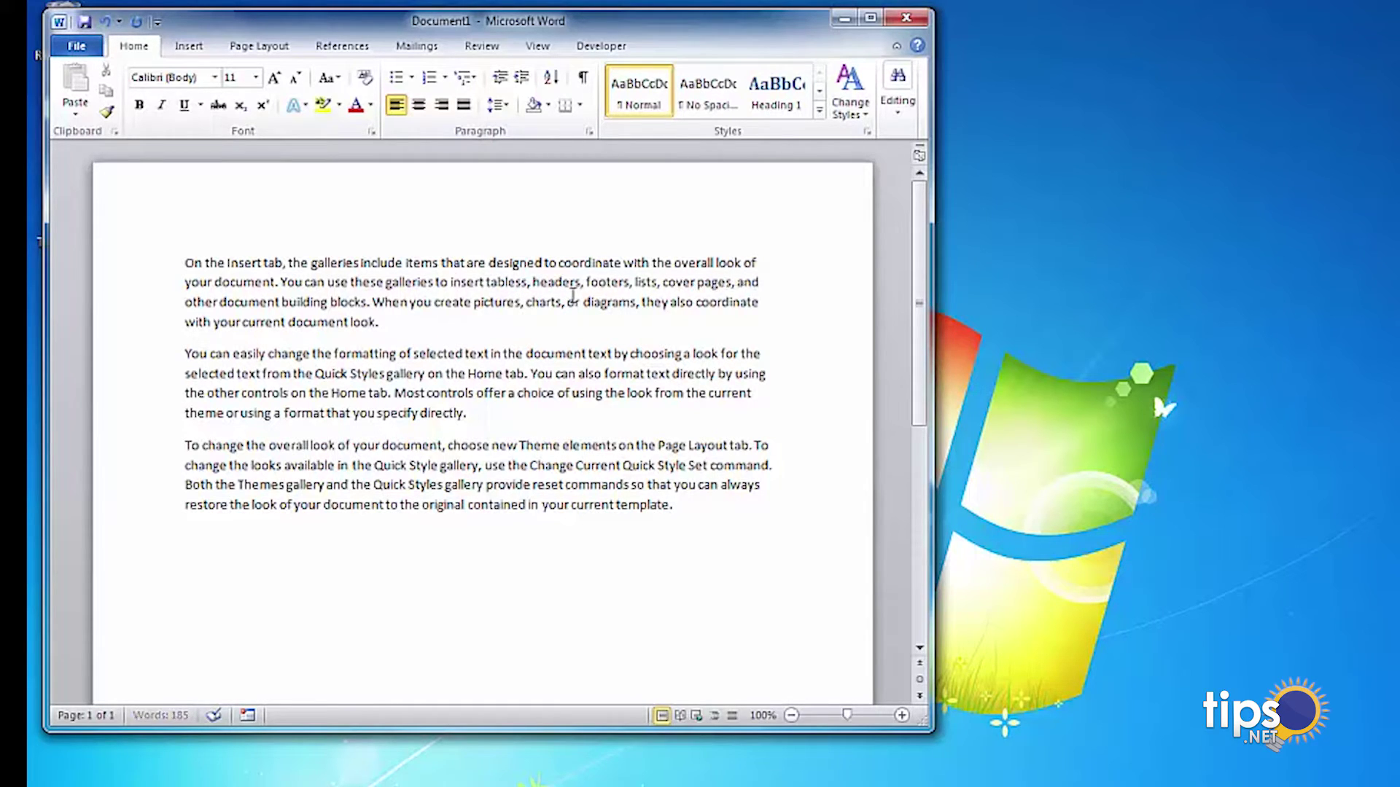
{"action": "key", "text": "shift+Left"}
{"action": "key", "text": "shift+Left"}
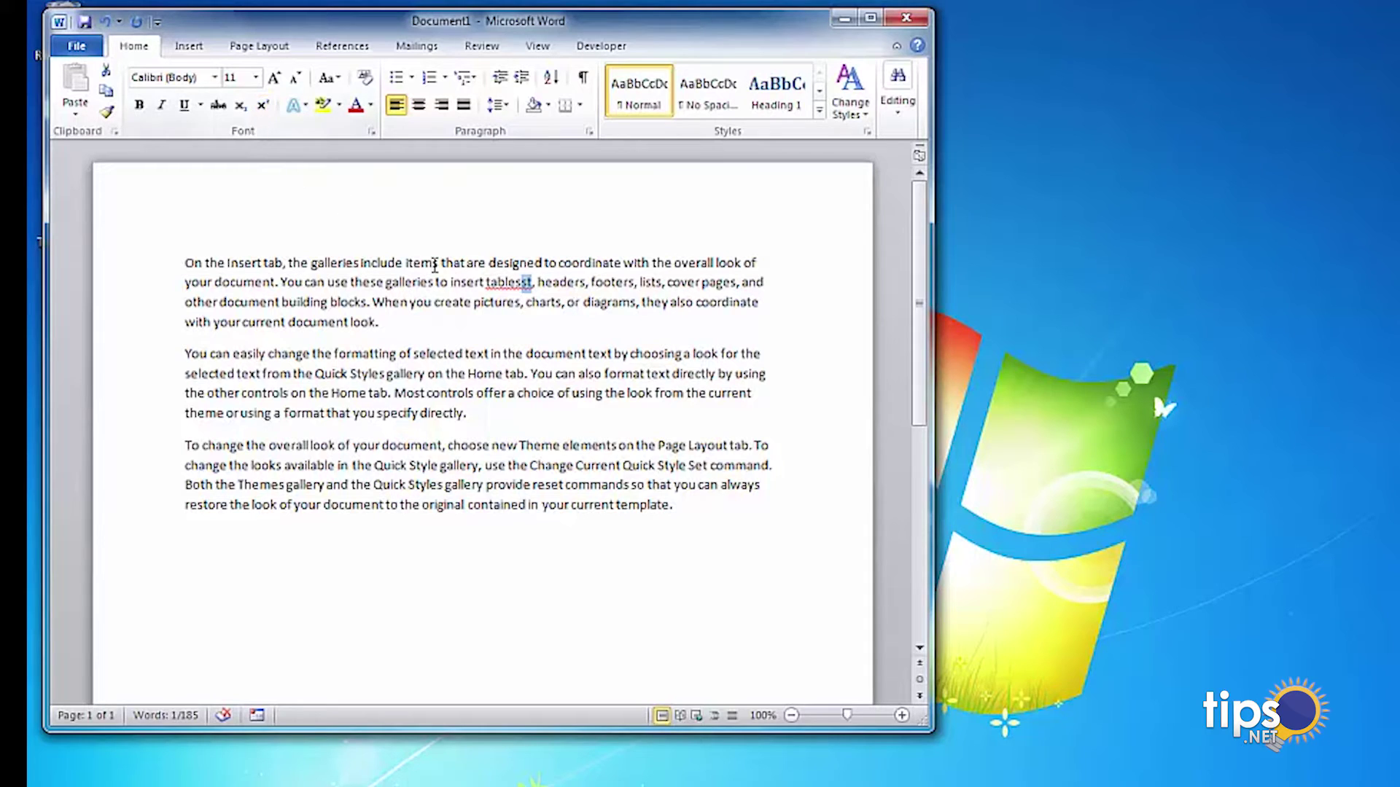
{"action": "left_click", "coordinate": [267, 107]}
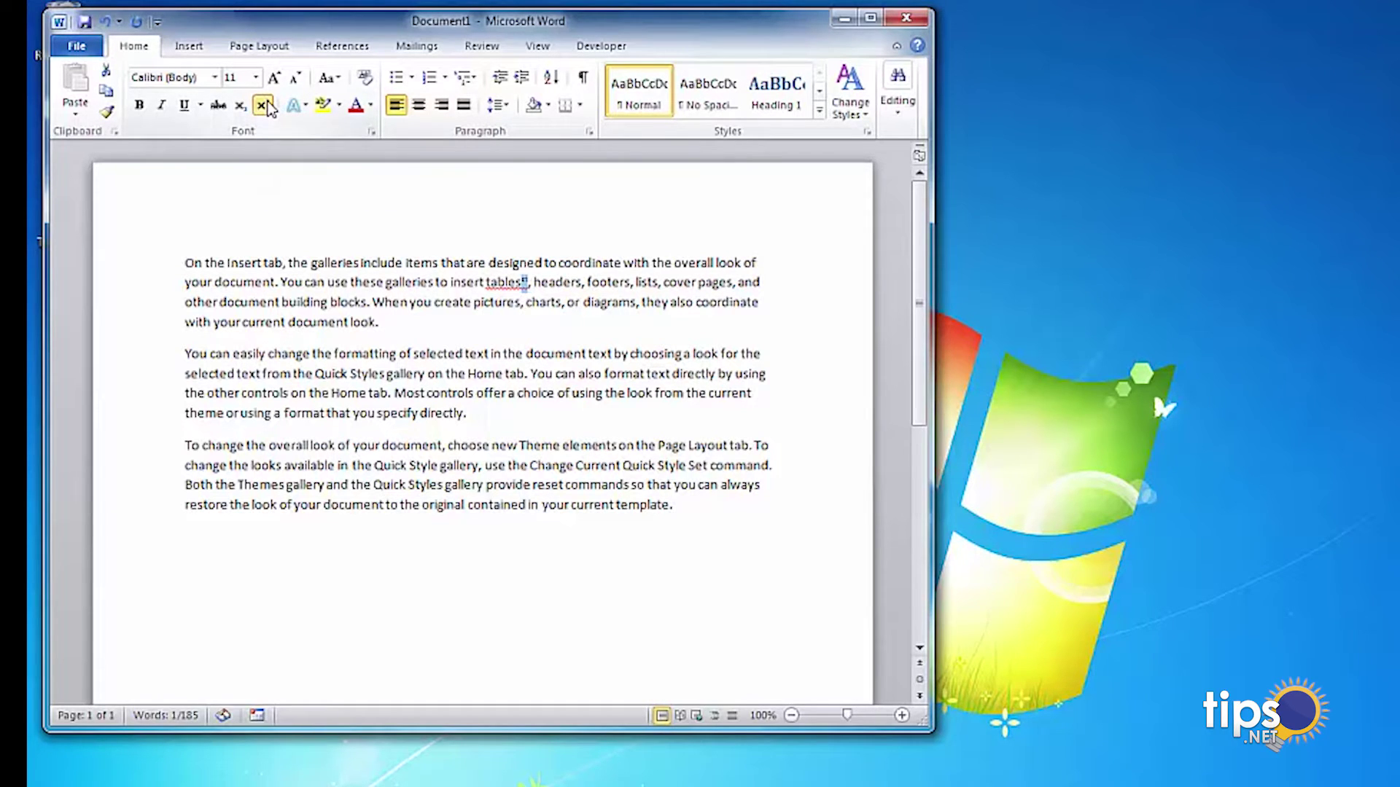
Step: Add "abc" directly after "diagrams" in the first paragraph and format those three letters as superscript
{"action": "left_click", "coordinate": [635, 300]}
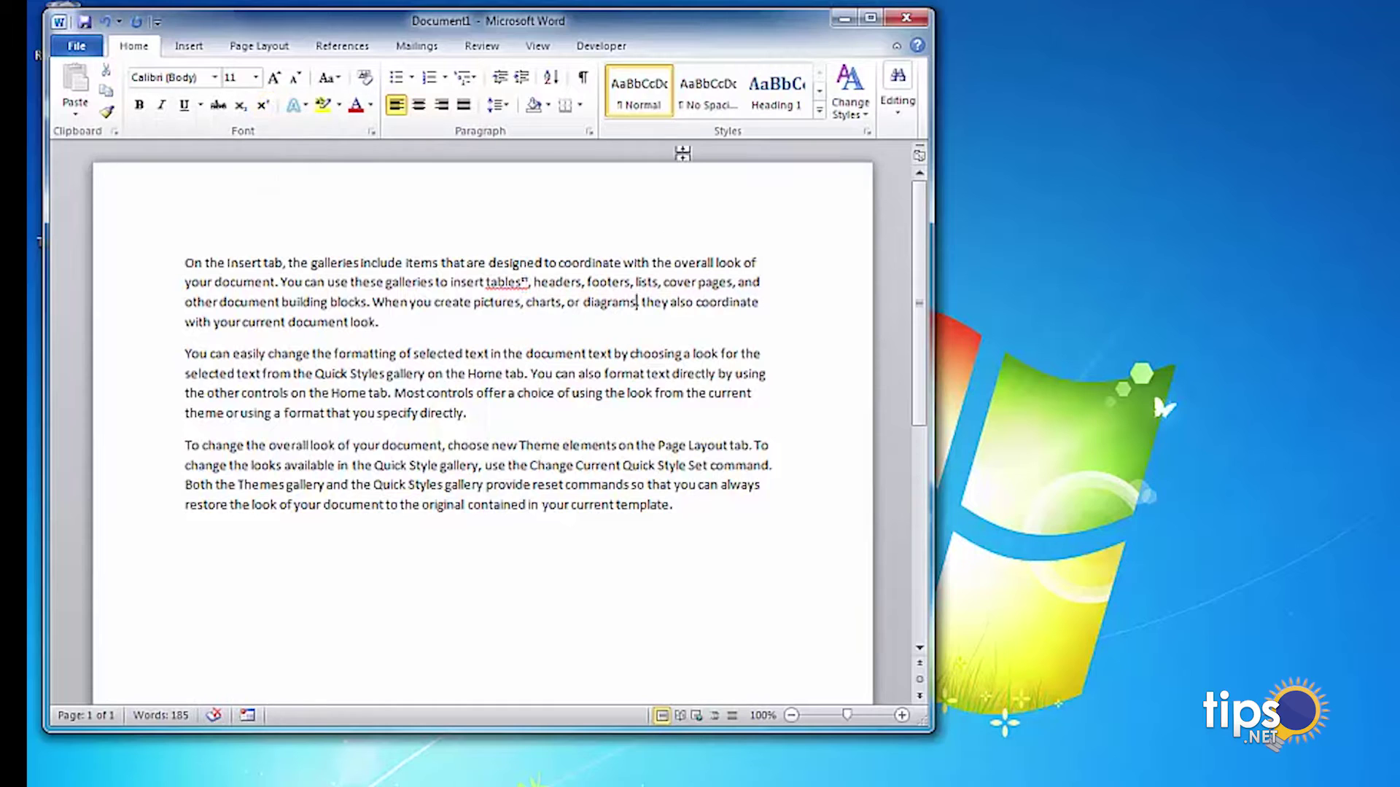
{"action": "type", "text": "abc"}
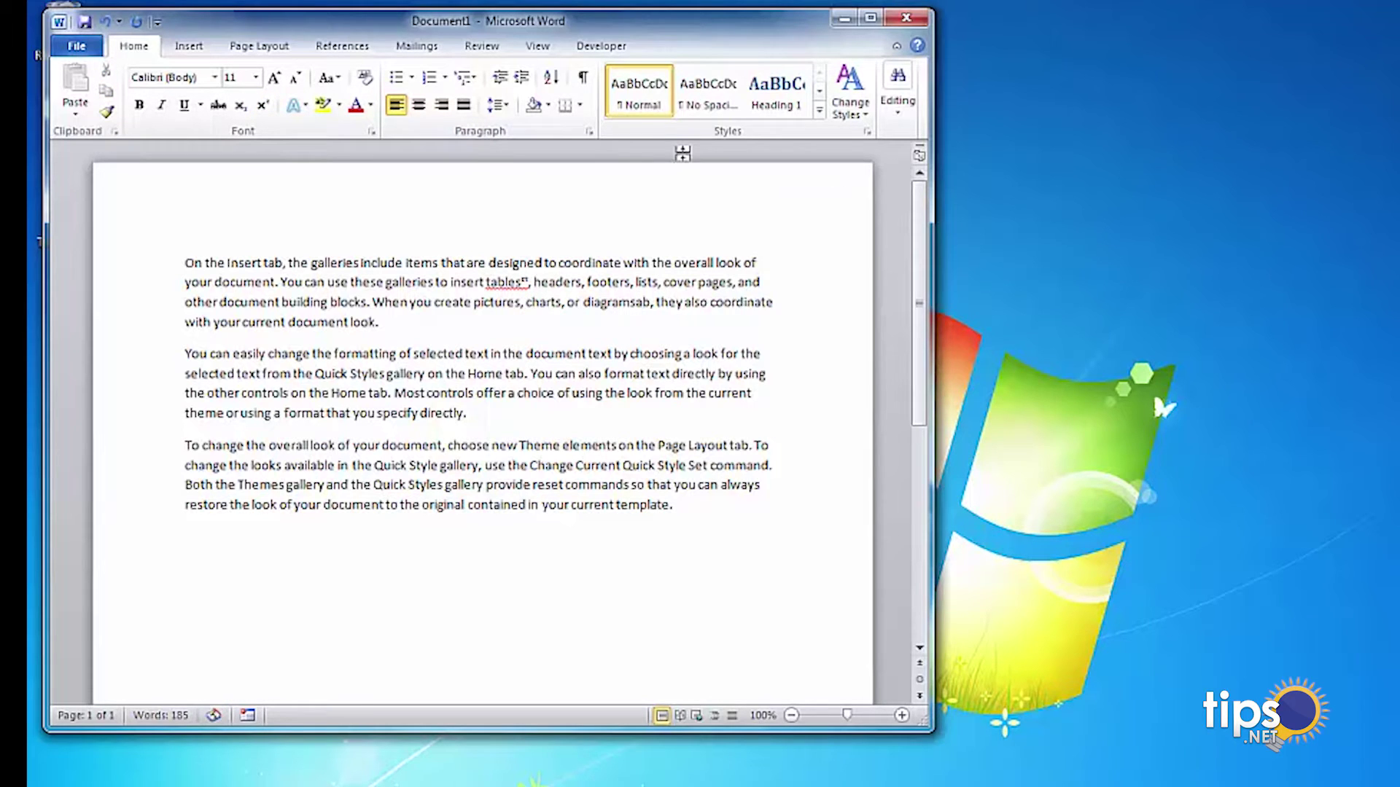
{"action": "key", "text": "shift+Left"}
{"action": "key", "text": "shift+Left"}
{"action": "key", "text": "shift+Left"}
{"action": "key", "text": "shift+Left"}
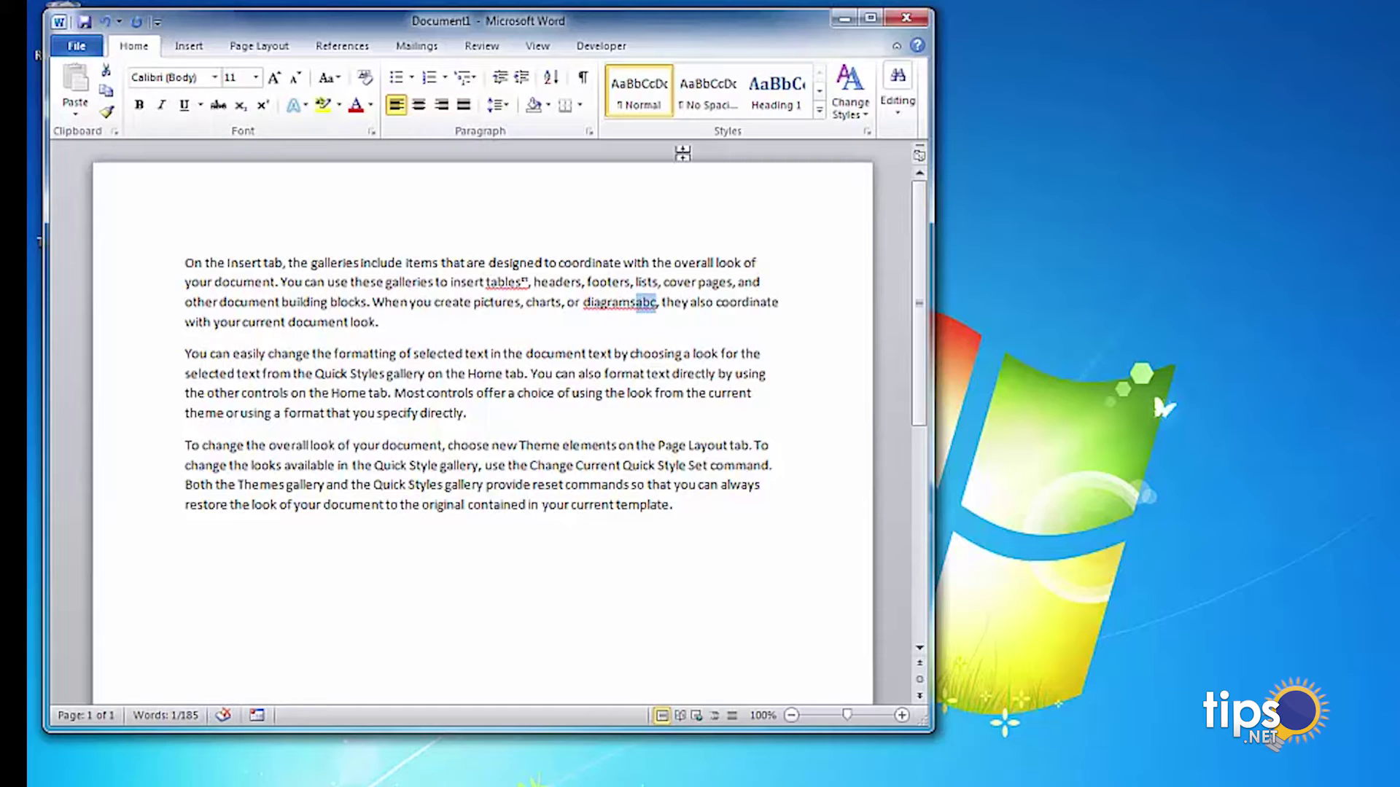
{"action": "left_click", "coordinate": [262, 105]}
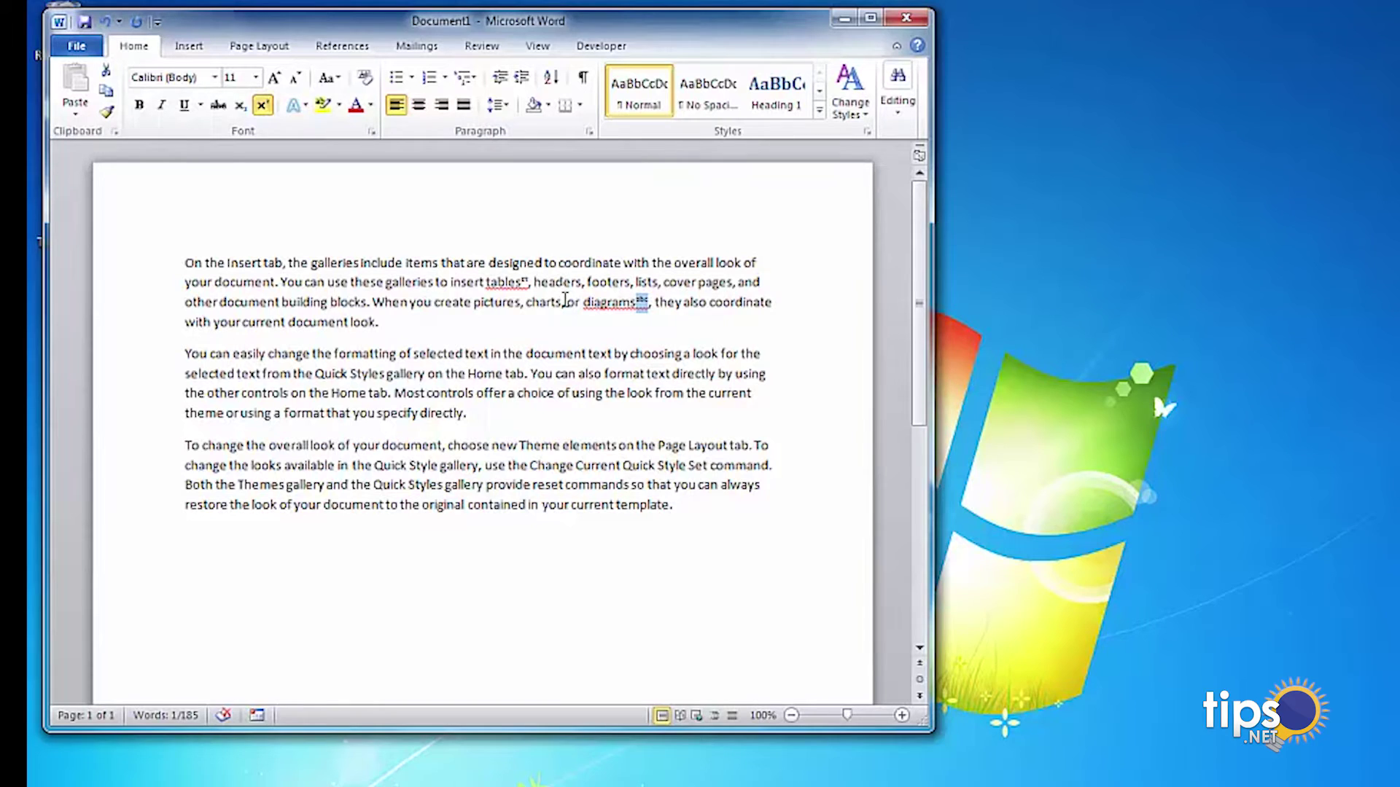
{"action": "left_click", "coordinate": [614, 303]}
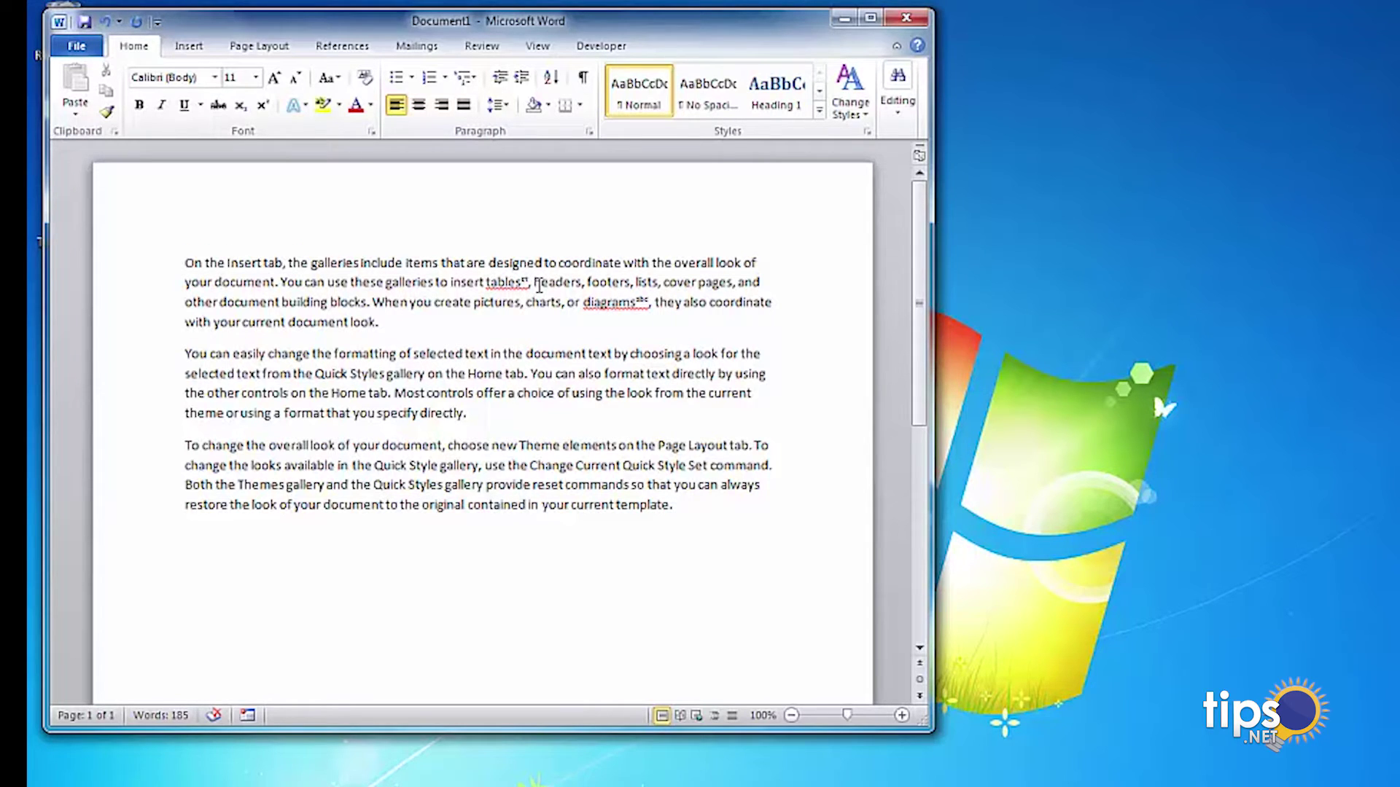
{"action": "double_click", "coordinate": [505, 284]}
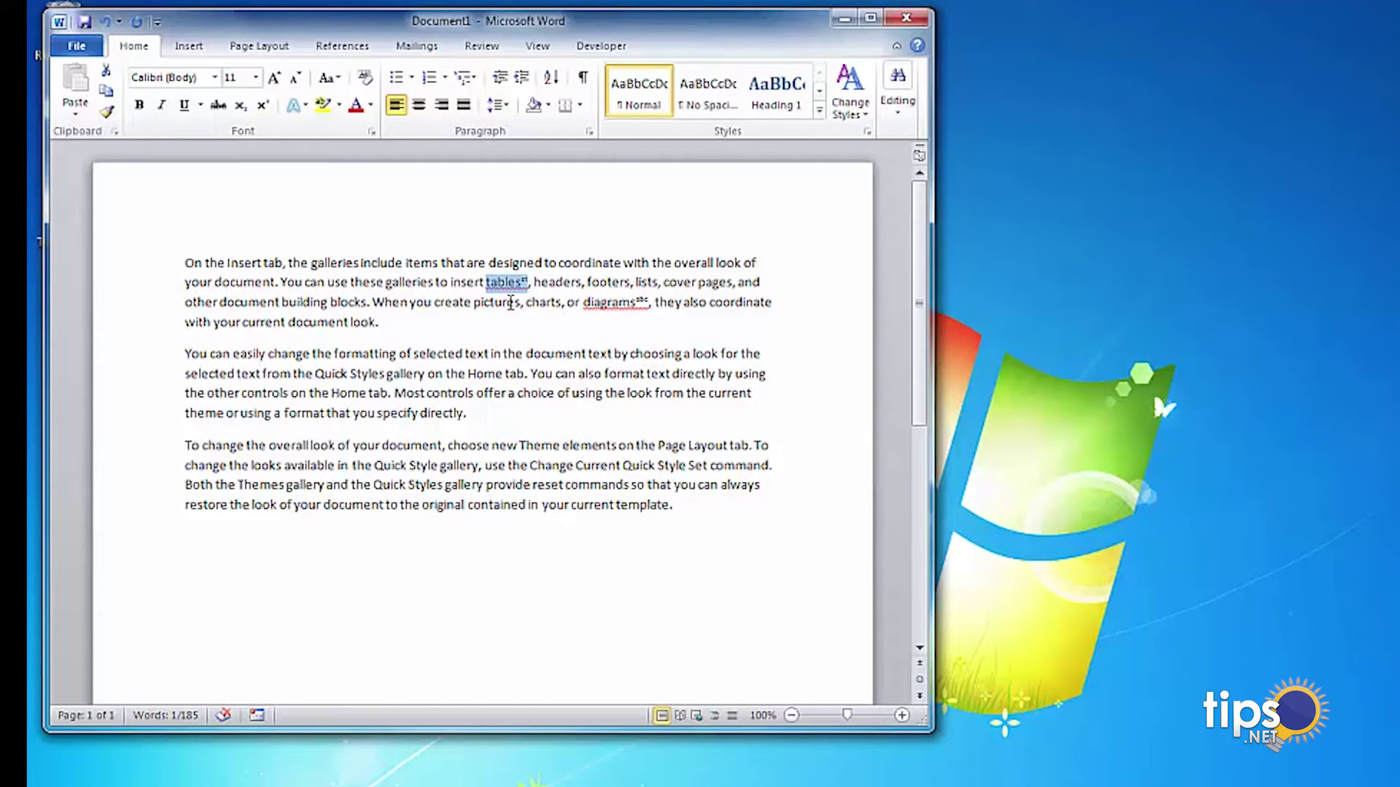
{"action": "double_click", "coordinate": [506, 282]}
Step: Begin a new style from the start of the first paragraph and set its style type to Character
{"action": "left_click", "coordinate": [188, 264]}
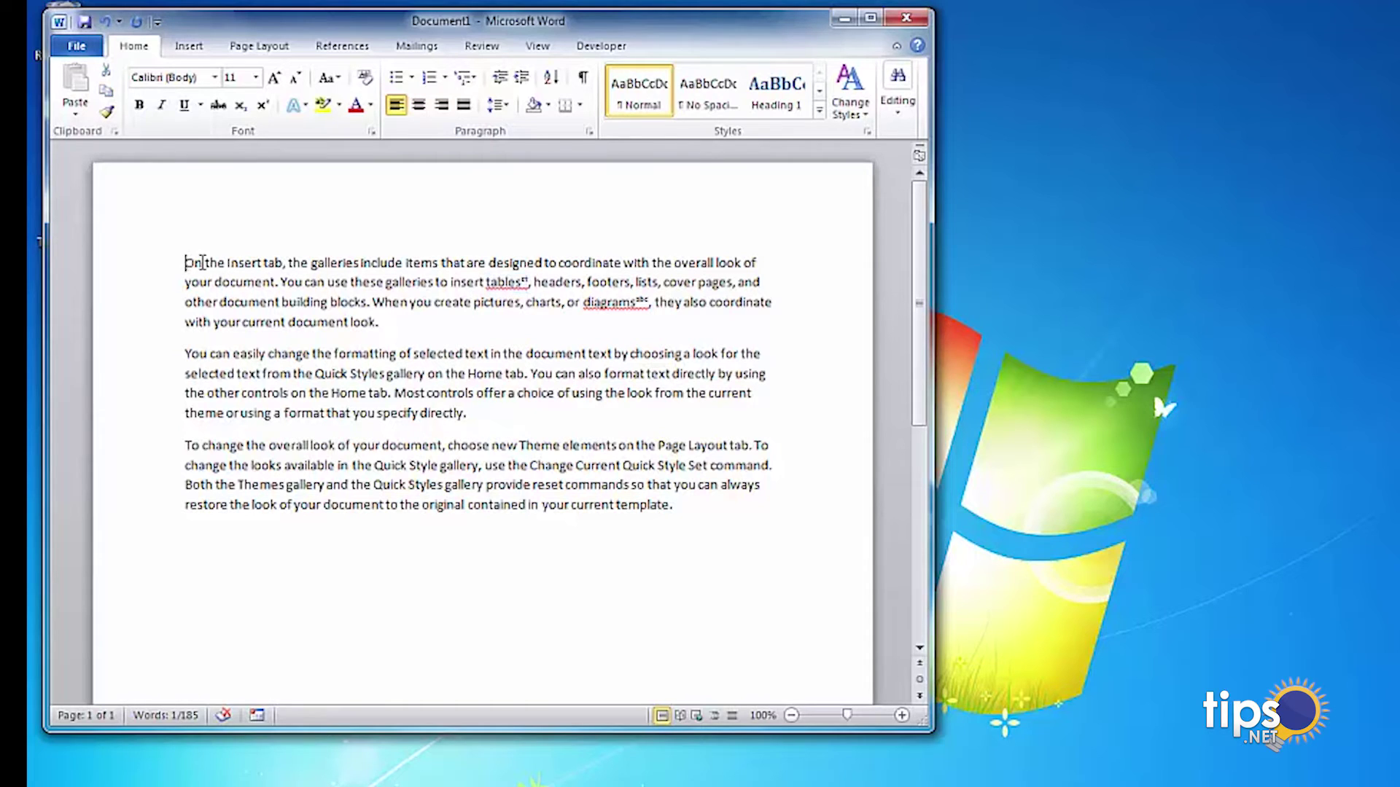
{"action": "left_click", "coordinate": [866, 133]}
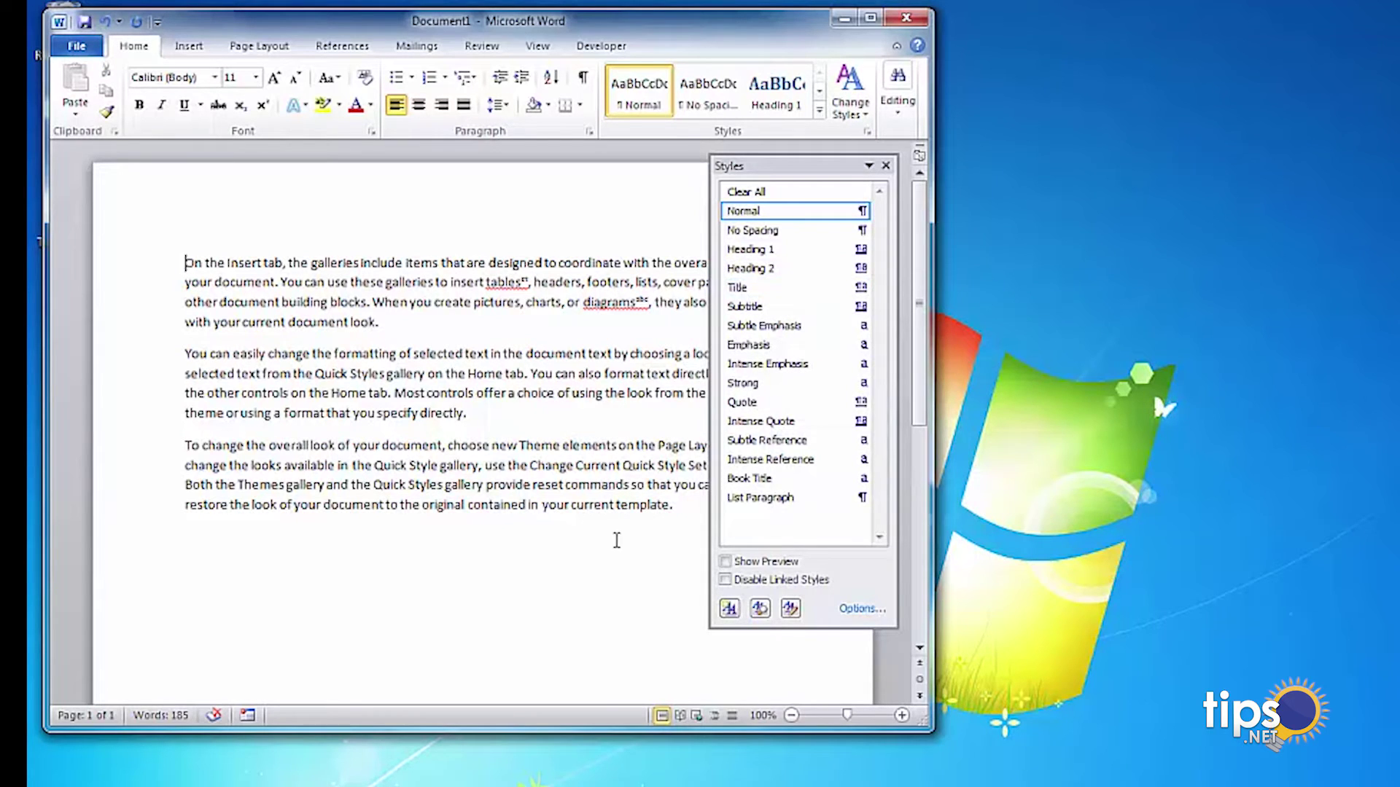
{"action": "left_click", "coordinate": [730, 610]}
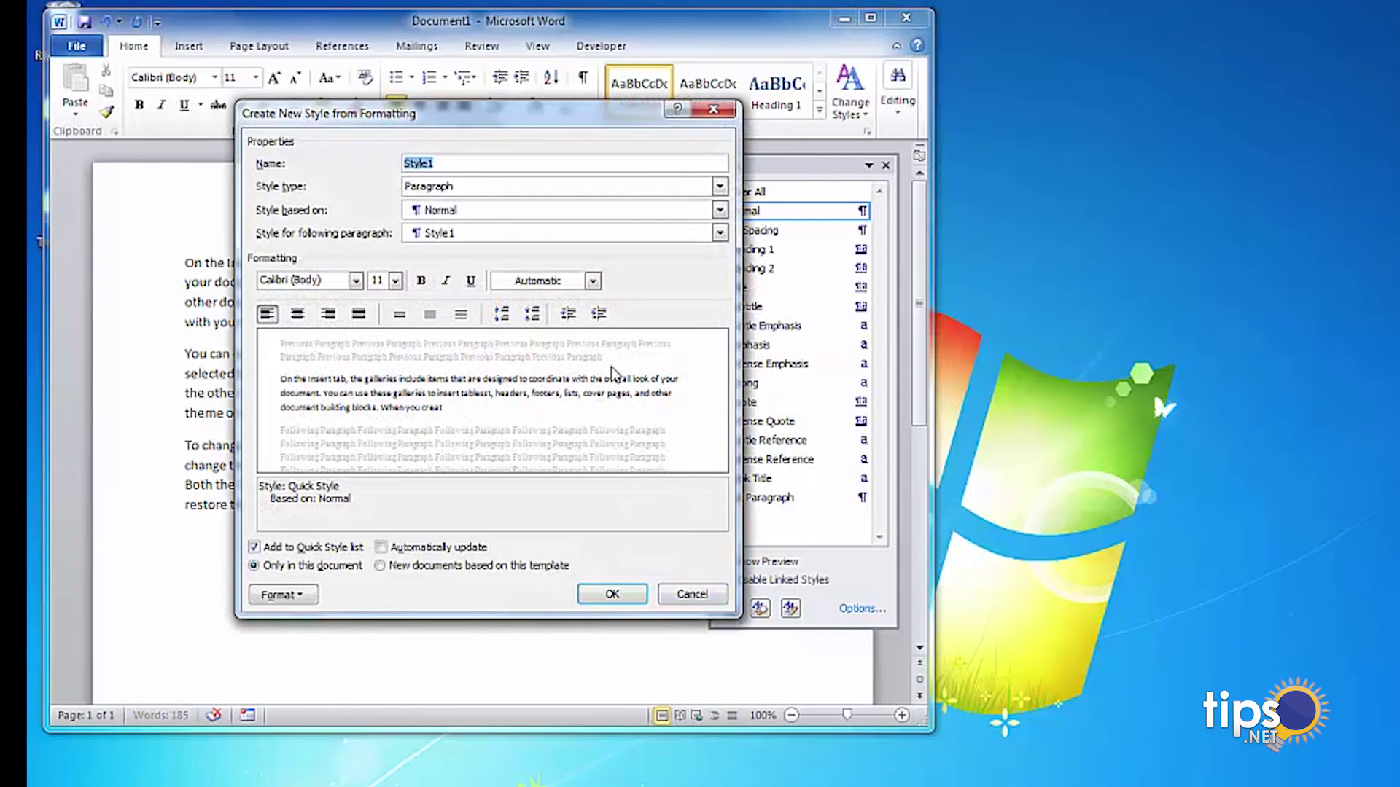
{"action": "left_click", "coordinate": [720, 187]}
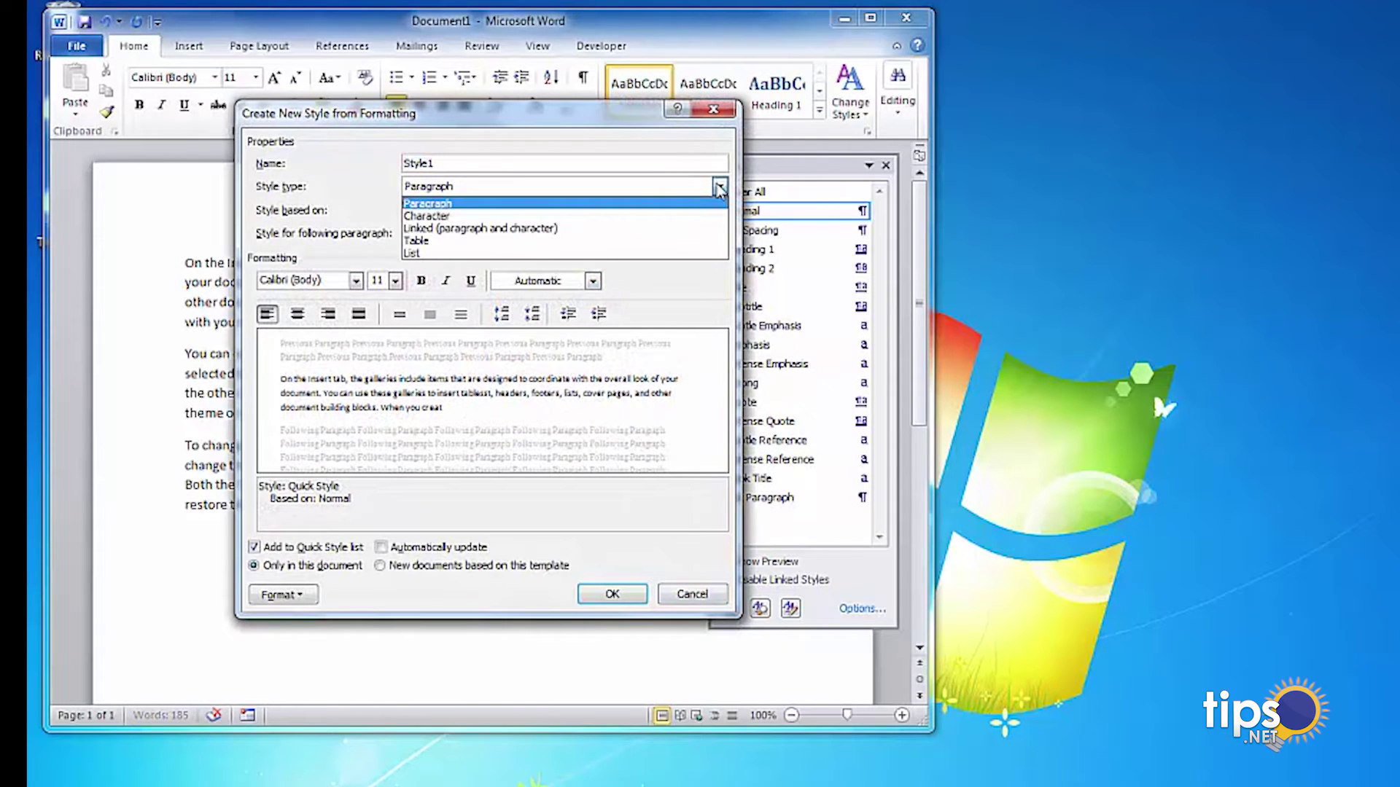
{"action": "left_click", "coordinate": [479, 217]}
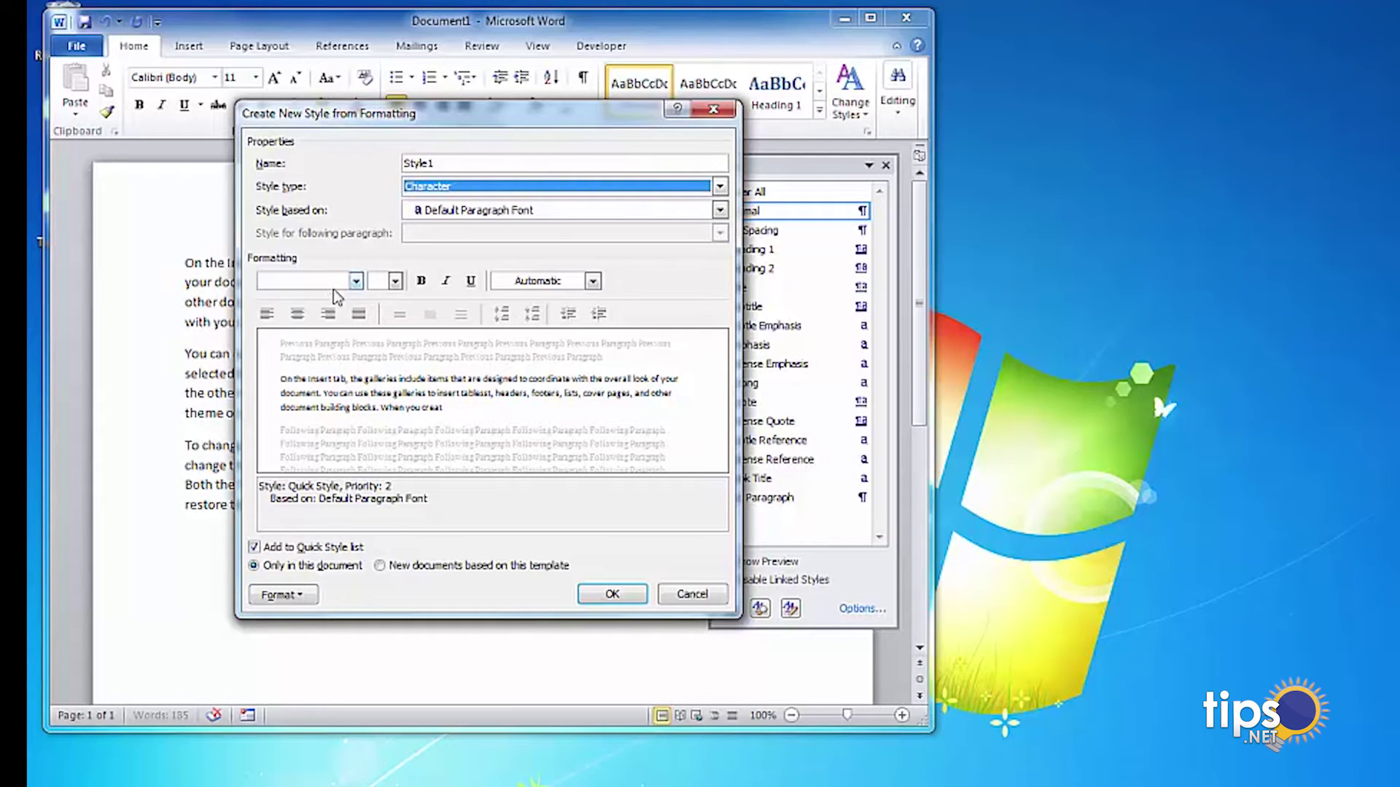
Step: Turn on the Superscript font effect for the new character style
{"action": "left_click", "coordinate": [280, 595]}
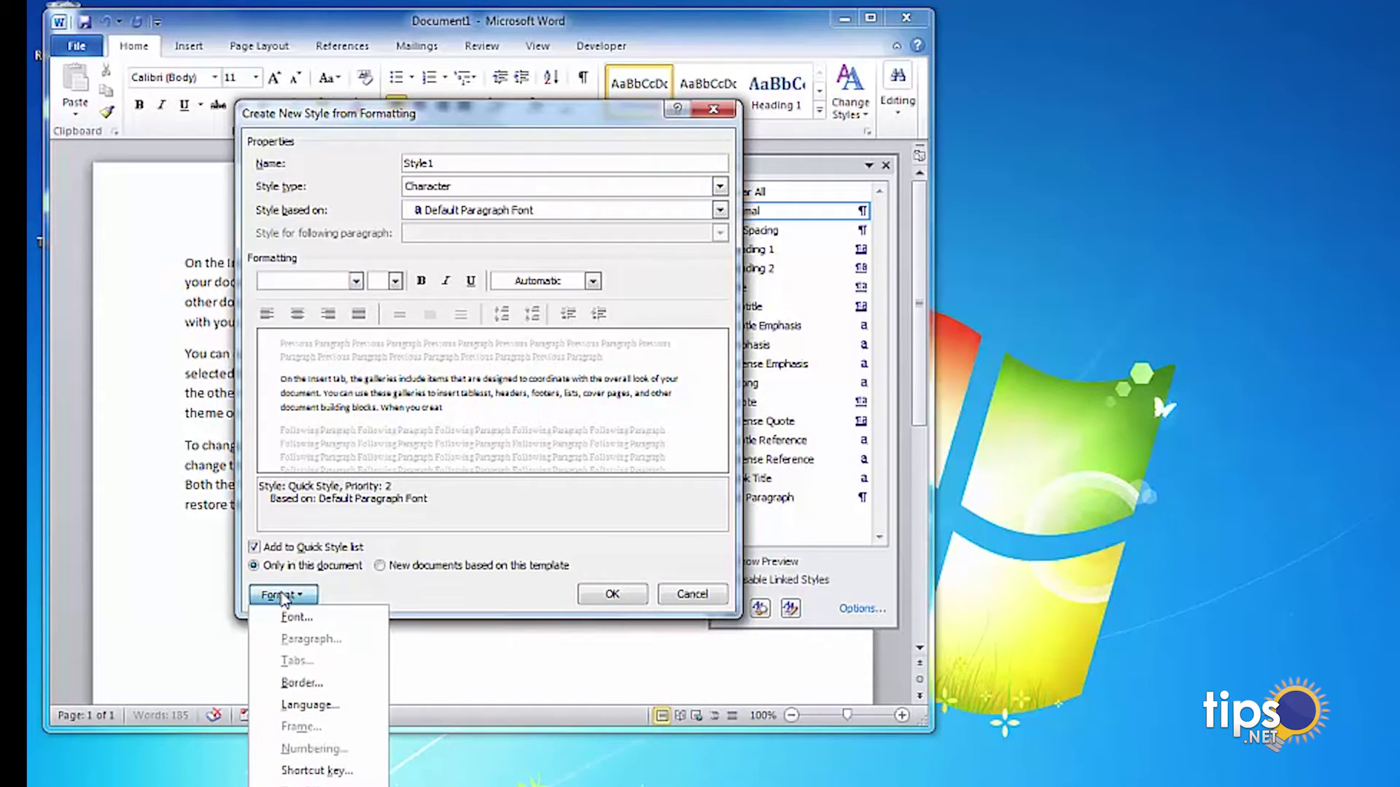
{"action": "left_click", "coordinate": [293, 619]}
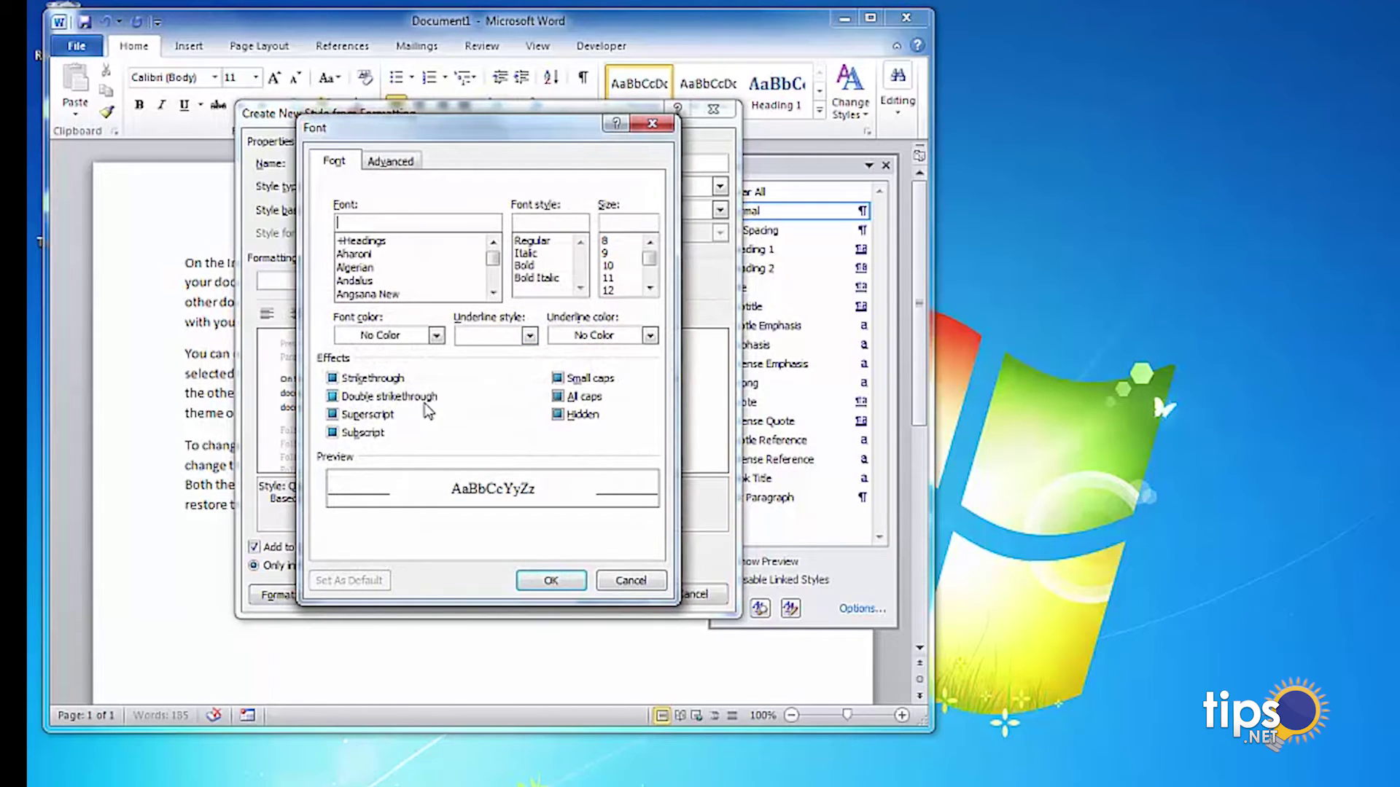
{"action": "left_click", "coordinate": [333, 414]}
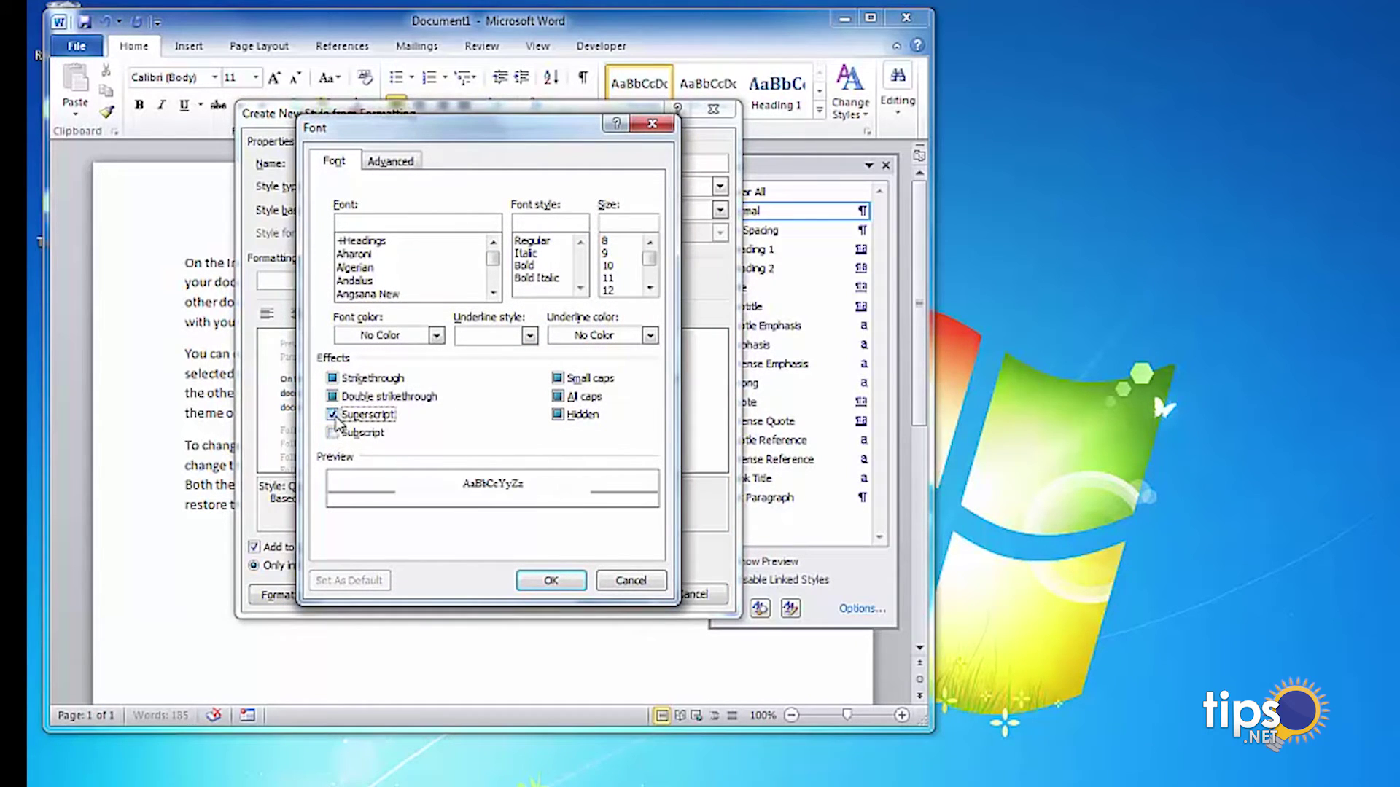
{"action": "left_click", "coordinate": [549, 581]}
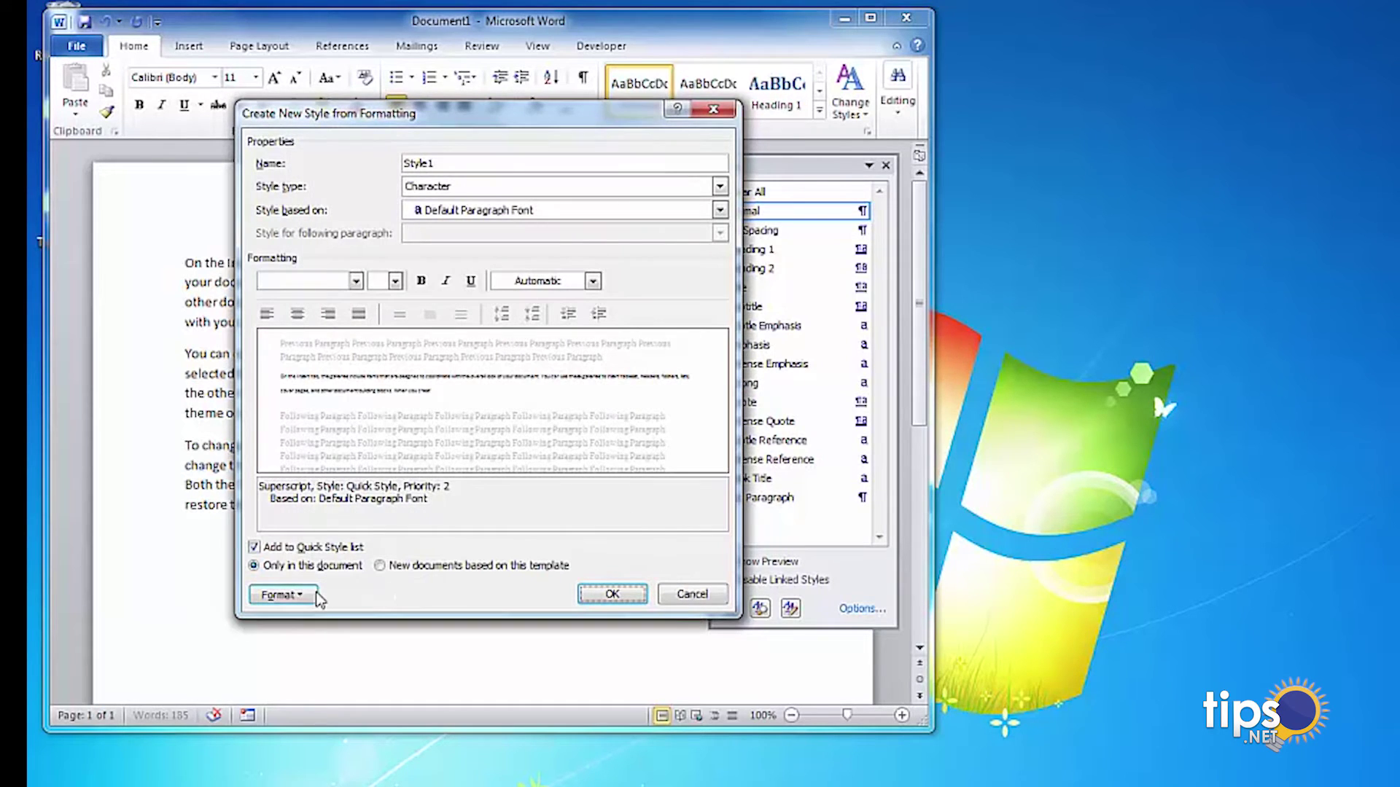
Step: Exclude the new style from proofing by enabling "Do not check spelling or grammar" in its language settings
{"action": "left_click", "coordinate": [314, 597]}
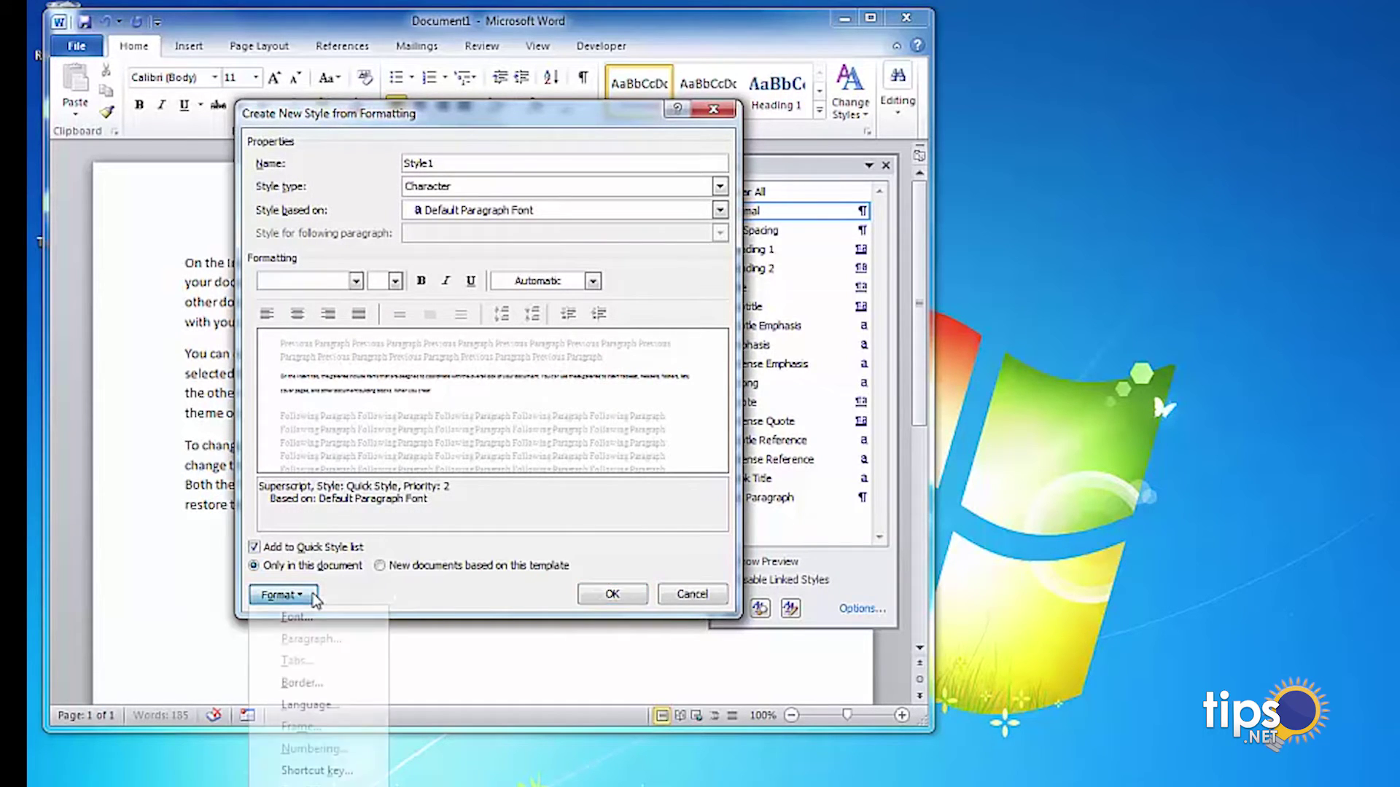
{"action": "left_click", "coordinate": [322, 706]}
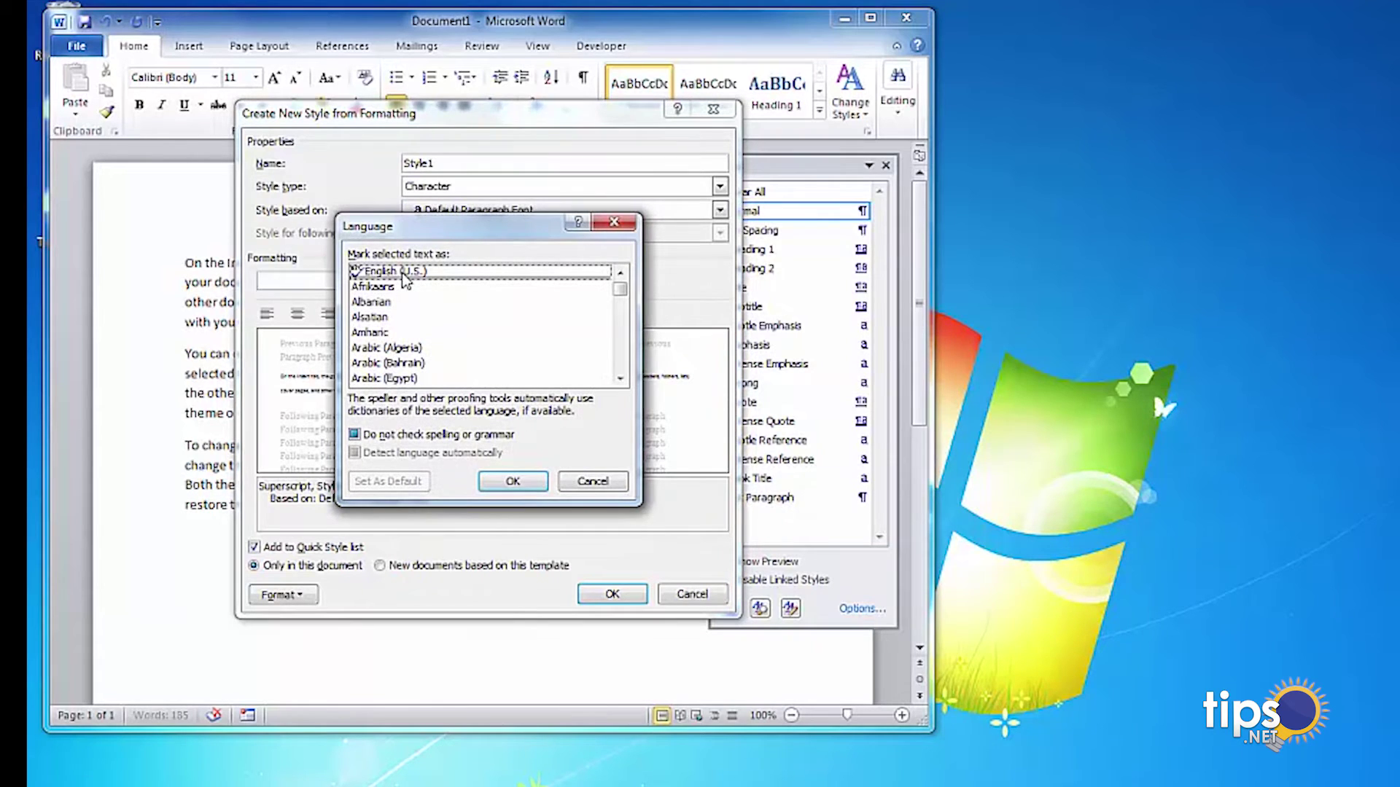
{"action": "left_click", "coordinate": [357, 436]}
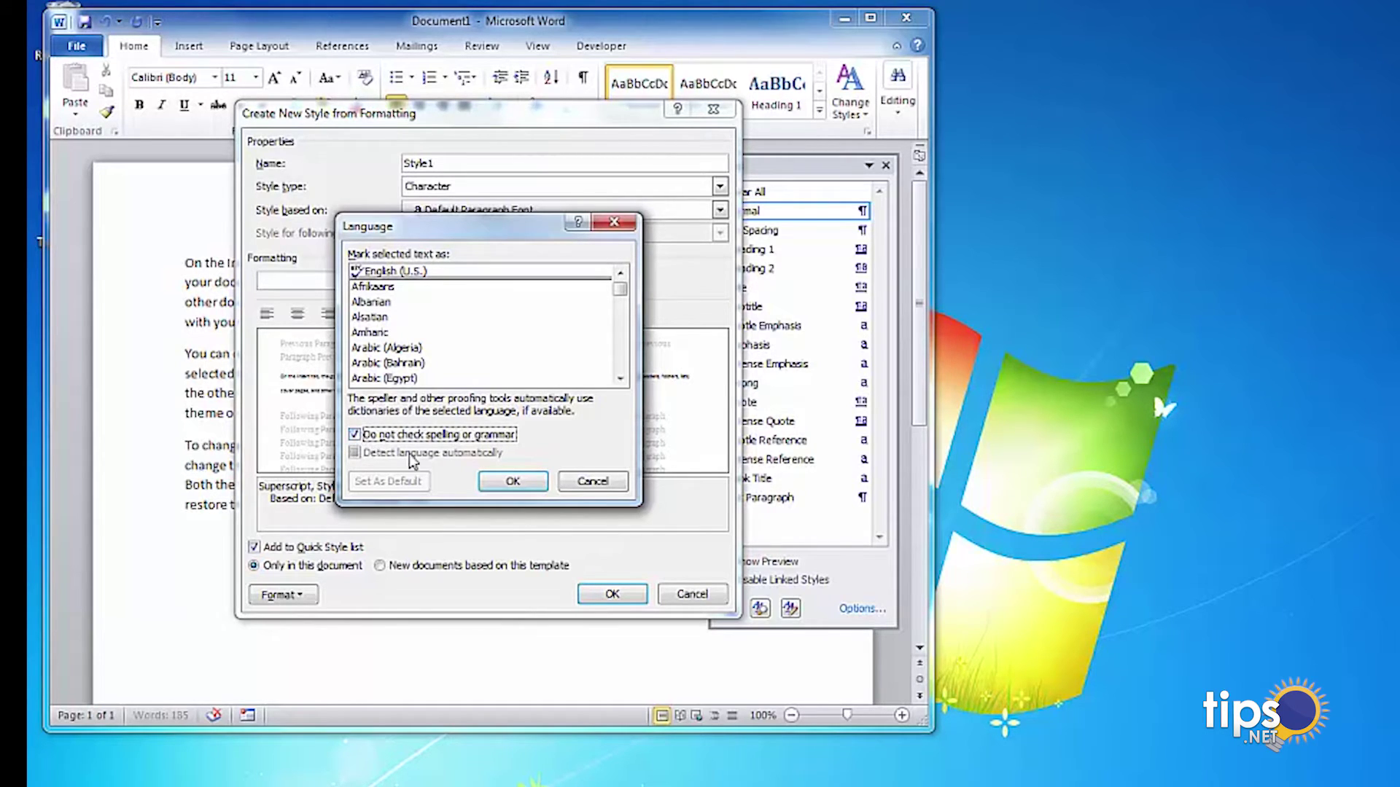
{"action": "left_click", "coordinate": [522, 489]}
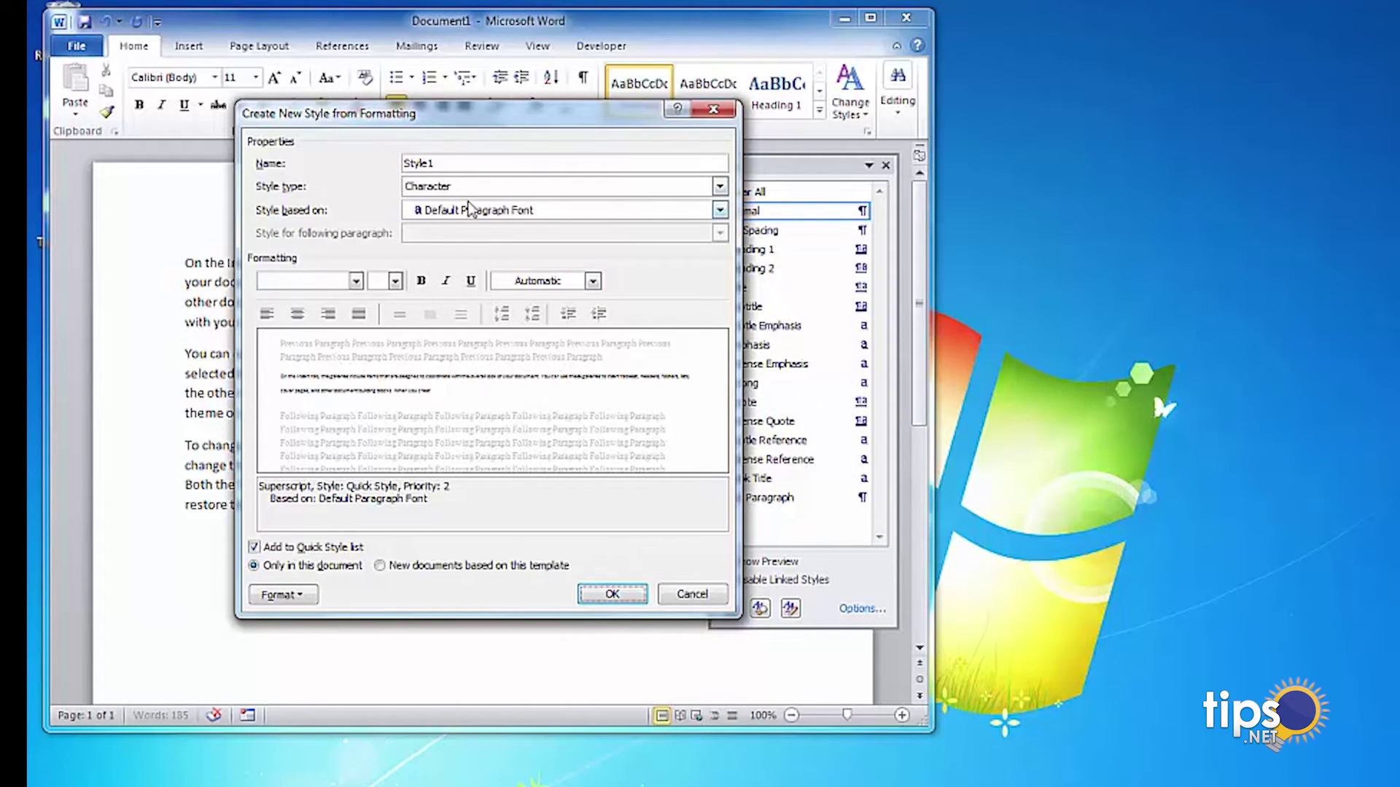
Step: Name the new character style SS and create it
{"action": "double_click", "coordinate": [433, 162]}
{"action": "key", "text": "BackSpace"}
{"action": "key", "text": "ctrl+z"}
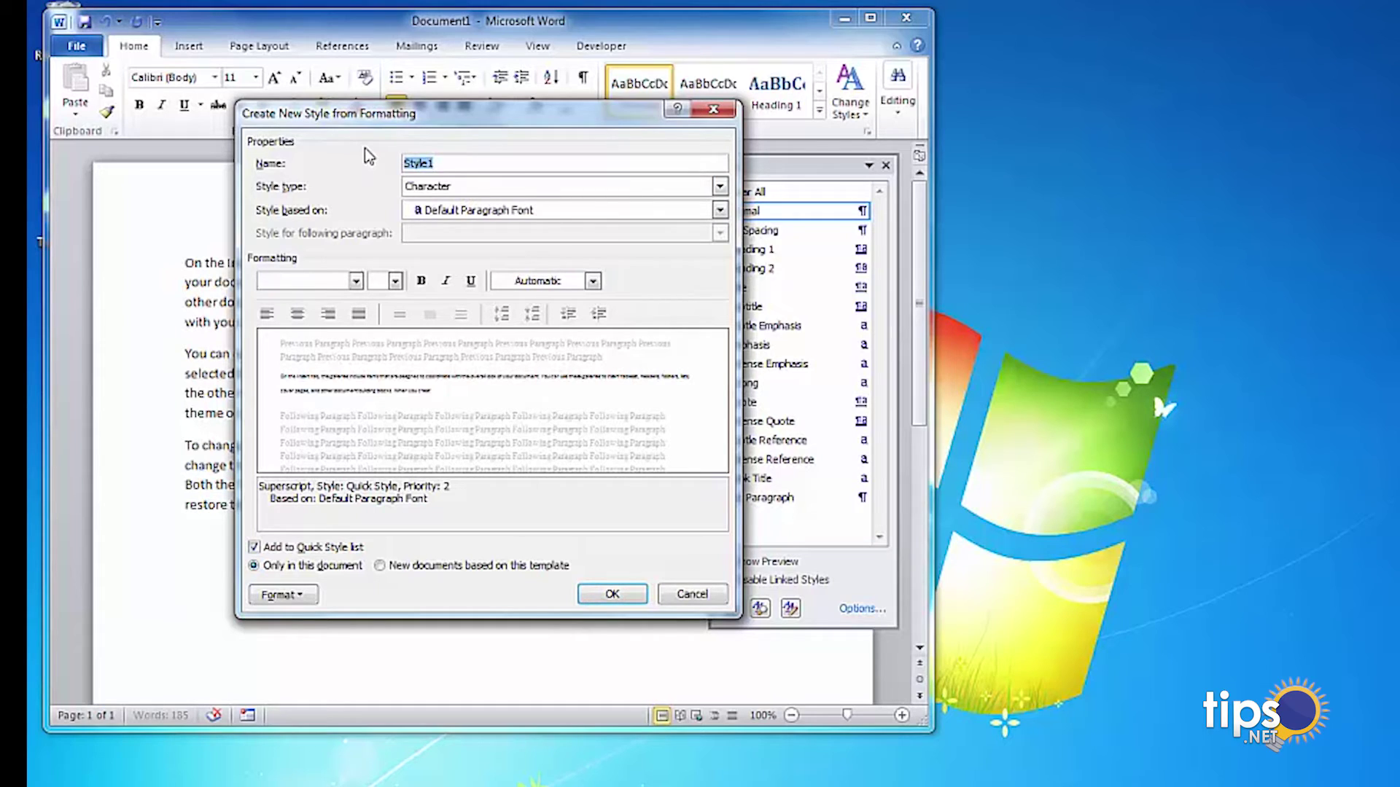
{"action": "type", "text": "SS"}
{"action": "left_click", "coordinate": [611, 594]}
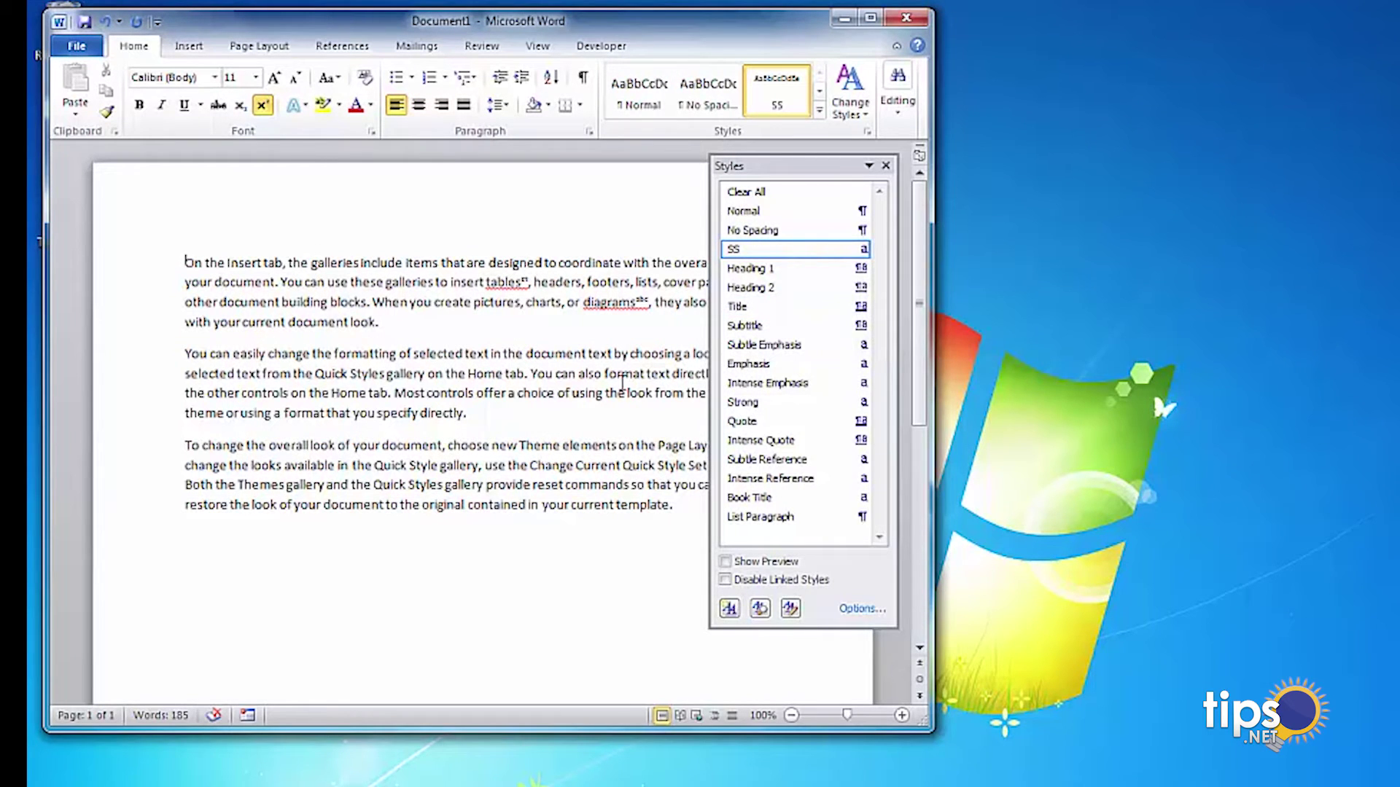
Step: Apply the SS style to the superscript "st" after "tables"
{"action": "left_click", "coordinate": [523, 281]}
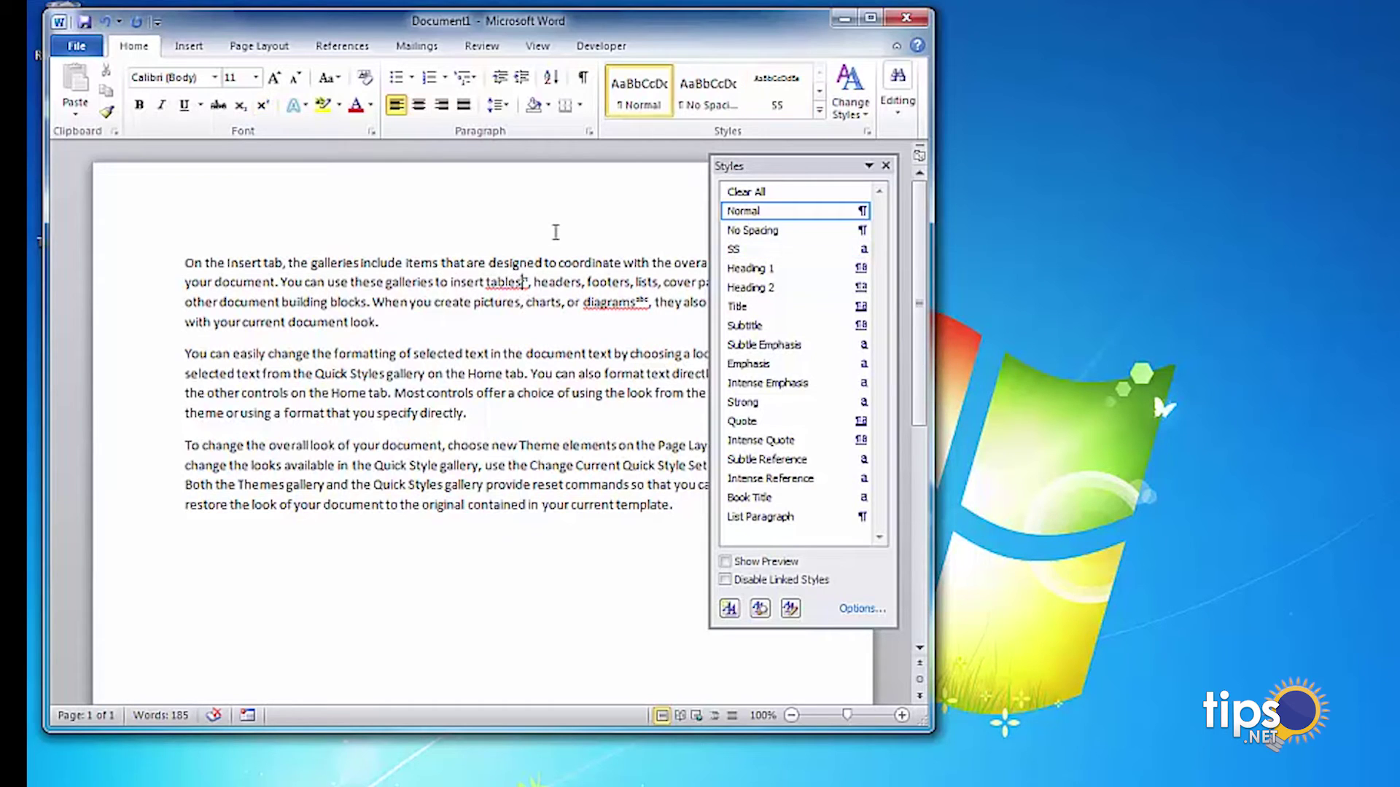
{"action": "key", "text": "shift+Right"}
{"action": "key", "text": "shift+Right"}
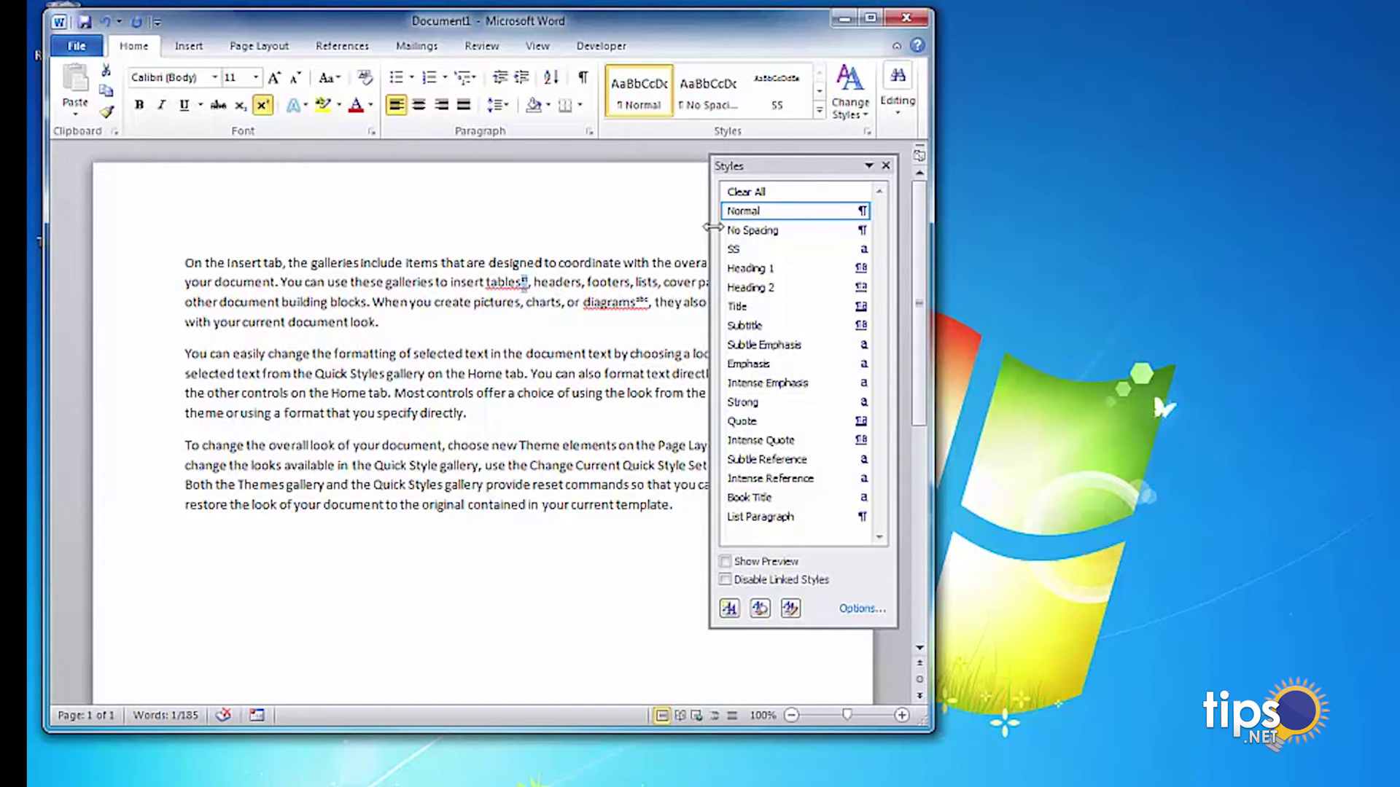
{"action": "left_click", "coordinate": [753, 255]}
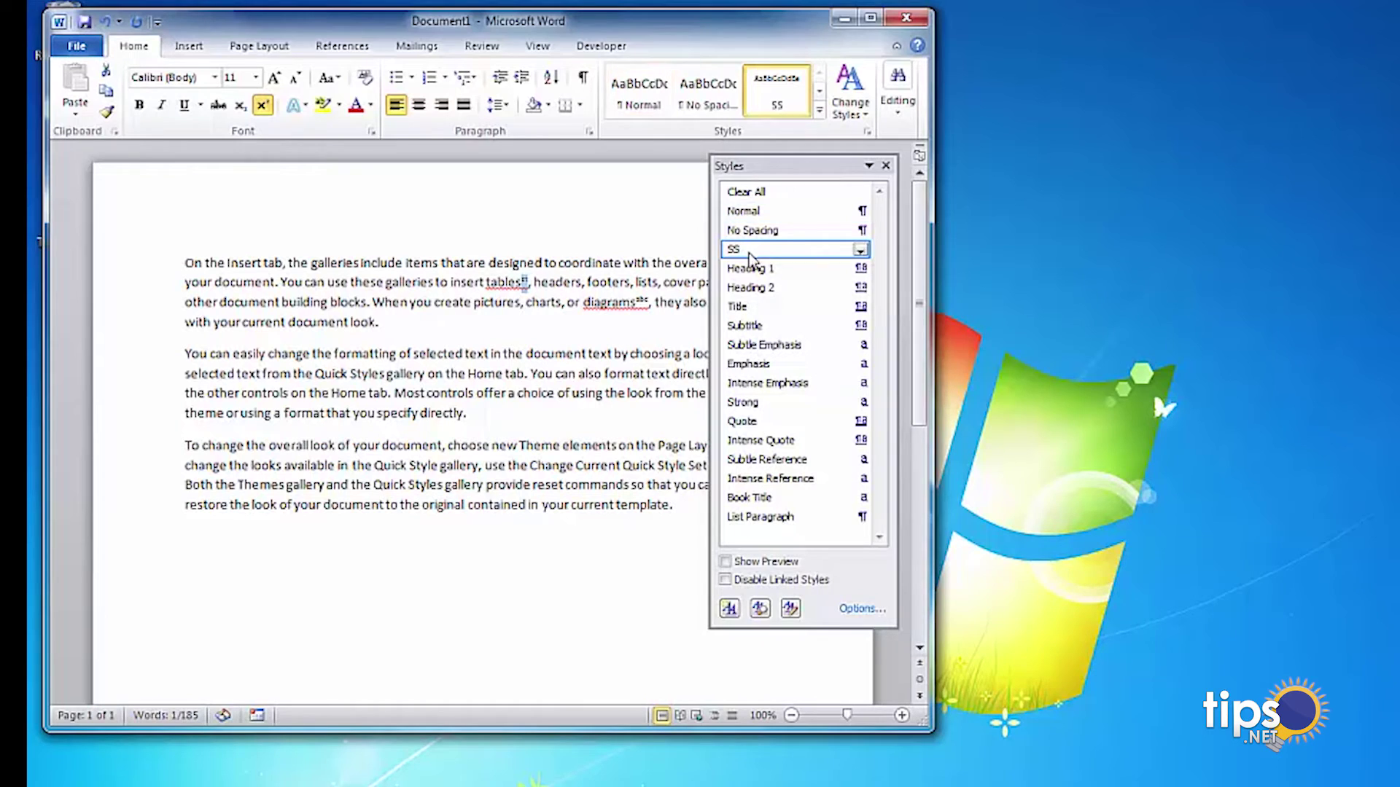
Step: Apply the SS style to the superscript "abc" after "diagrams"
{"action": "left_click", "coordinate": [632, 303]}
{"action": "key", "text": "shift+Right"}
{"action": "key", "text": "shift+Right"}
{"action": "key", "text": "shift+Right"}
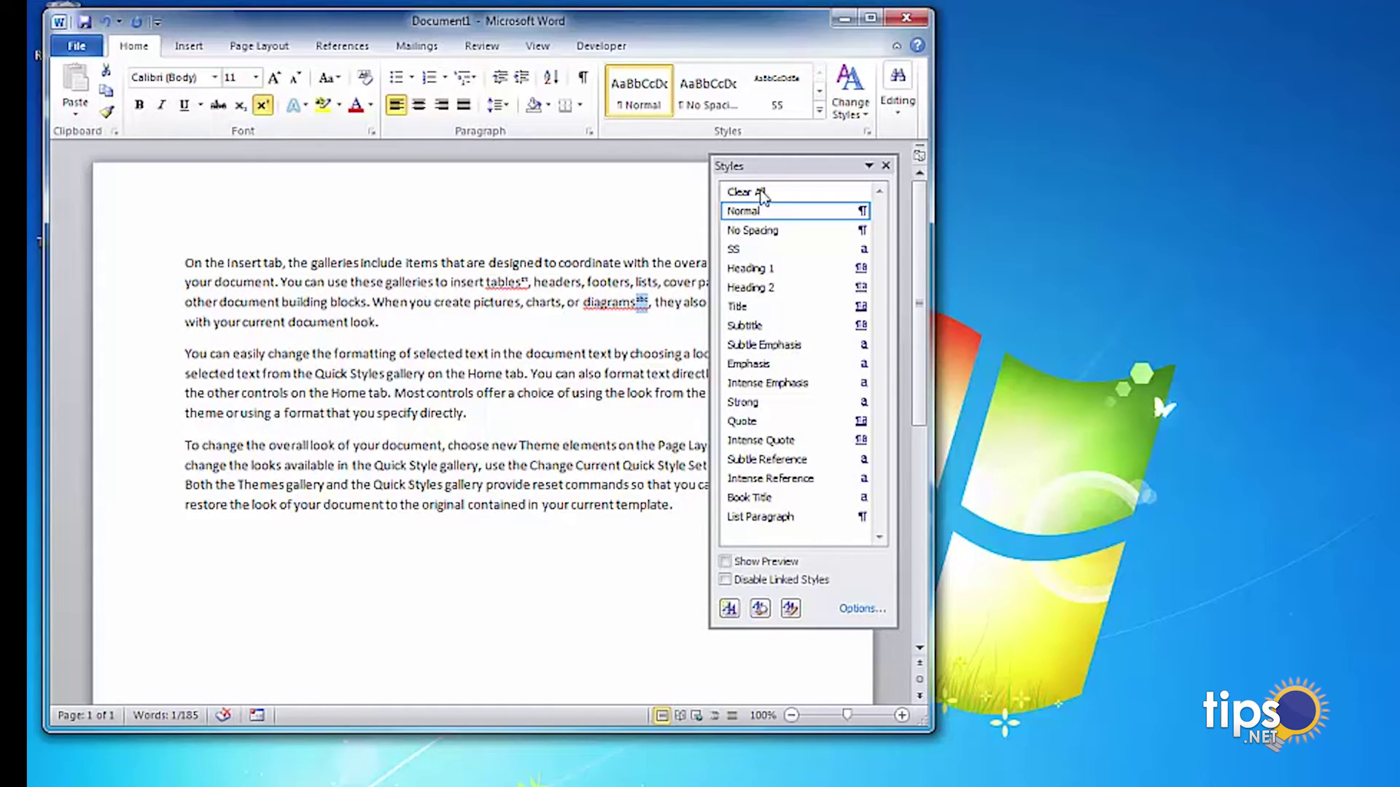
{"action": "left_click", "coordinate": [750, 252]}
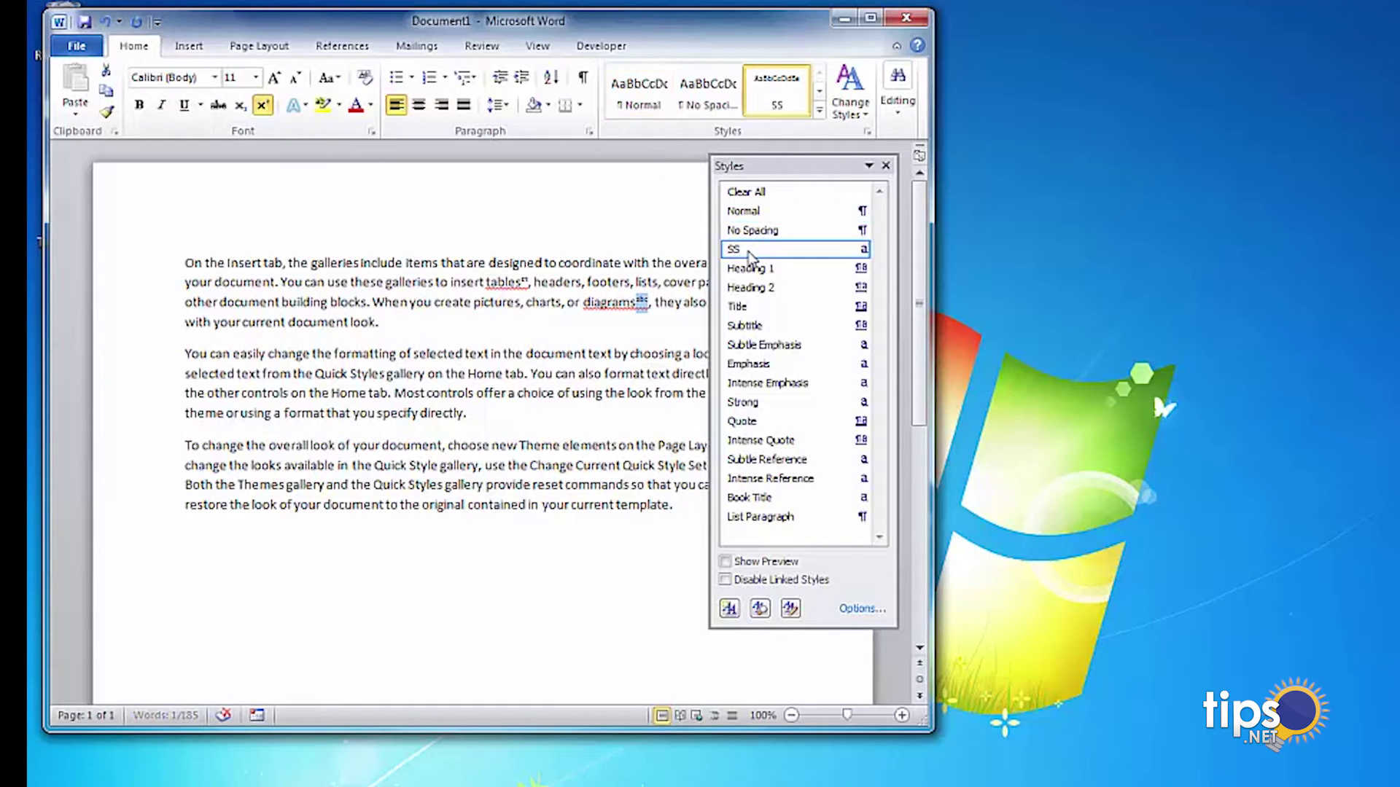
{"action": "left_click", "coordinate": [601, 302]}
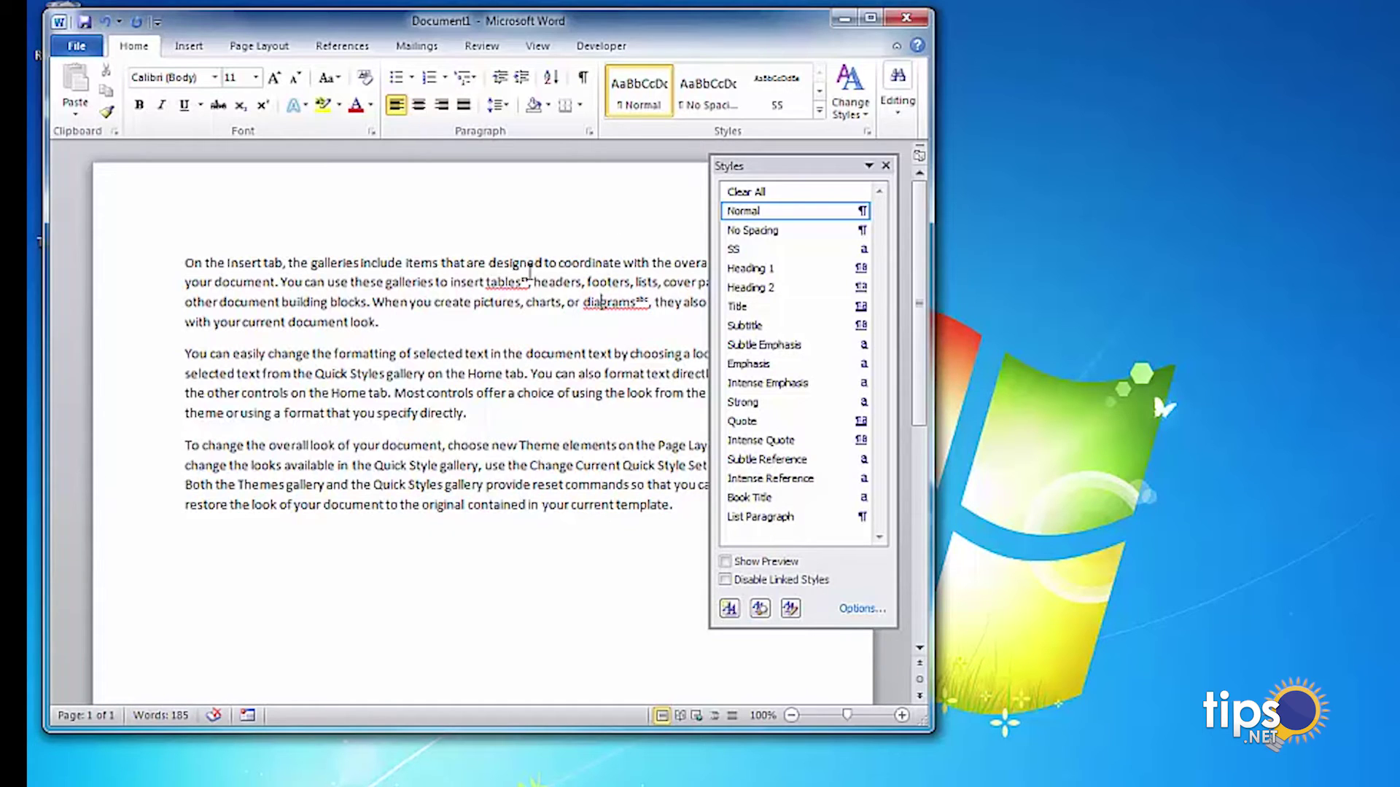
Step: Insert a space between "tables" and the superscript "st" in the first paragraph
{"action": "double_click", "coordinate": [487, 283]}
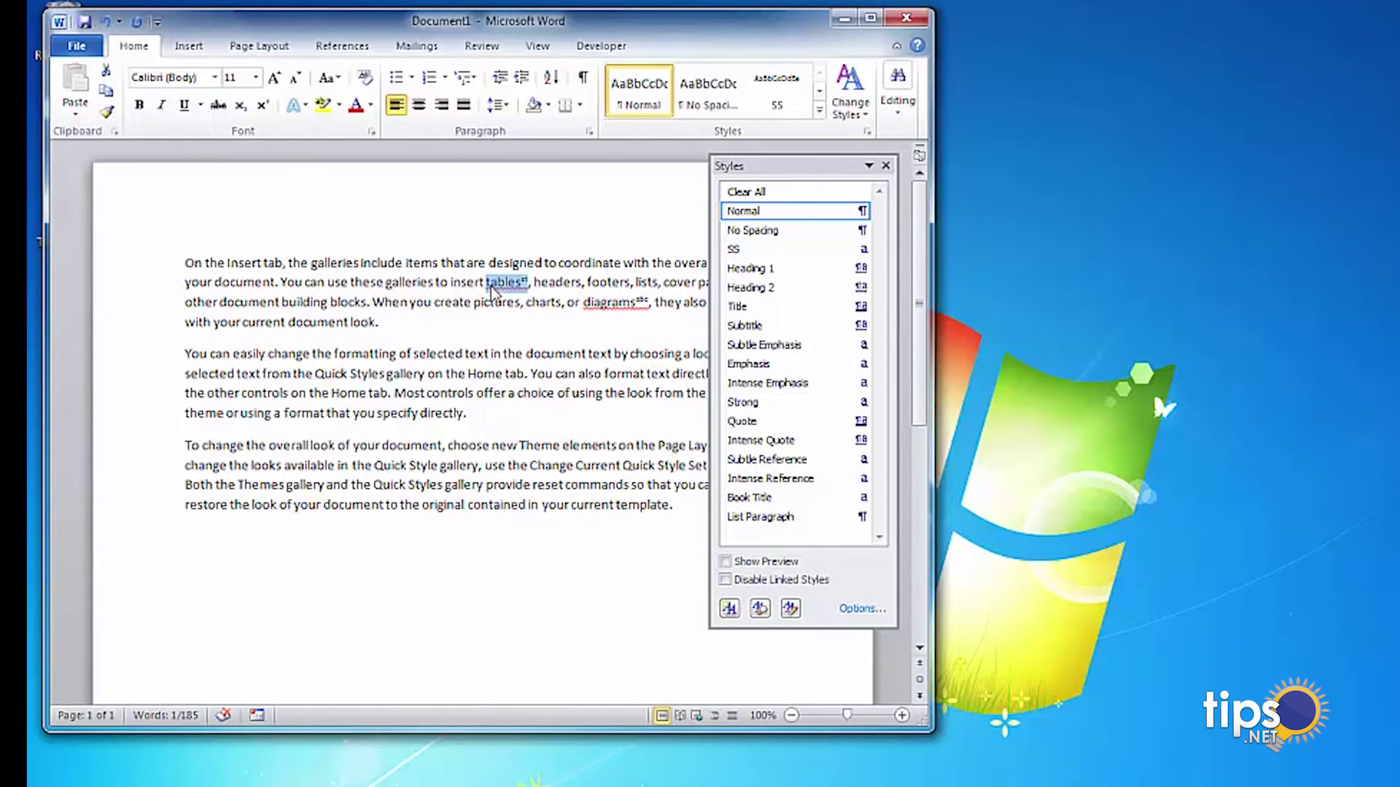
{"action": "left_click", "coordinate": [491, 289]}
{"action": "key", "text": "Right"}
{"action": "key", "text": "Right"}
{"action": "key", "text": "Right"}
{"action": "key", "text": "Right"}
{"action": "key", "text": "Right"}
{"action": "key", "text": "Right"}
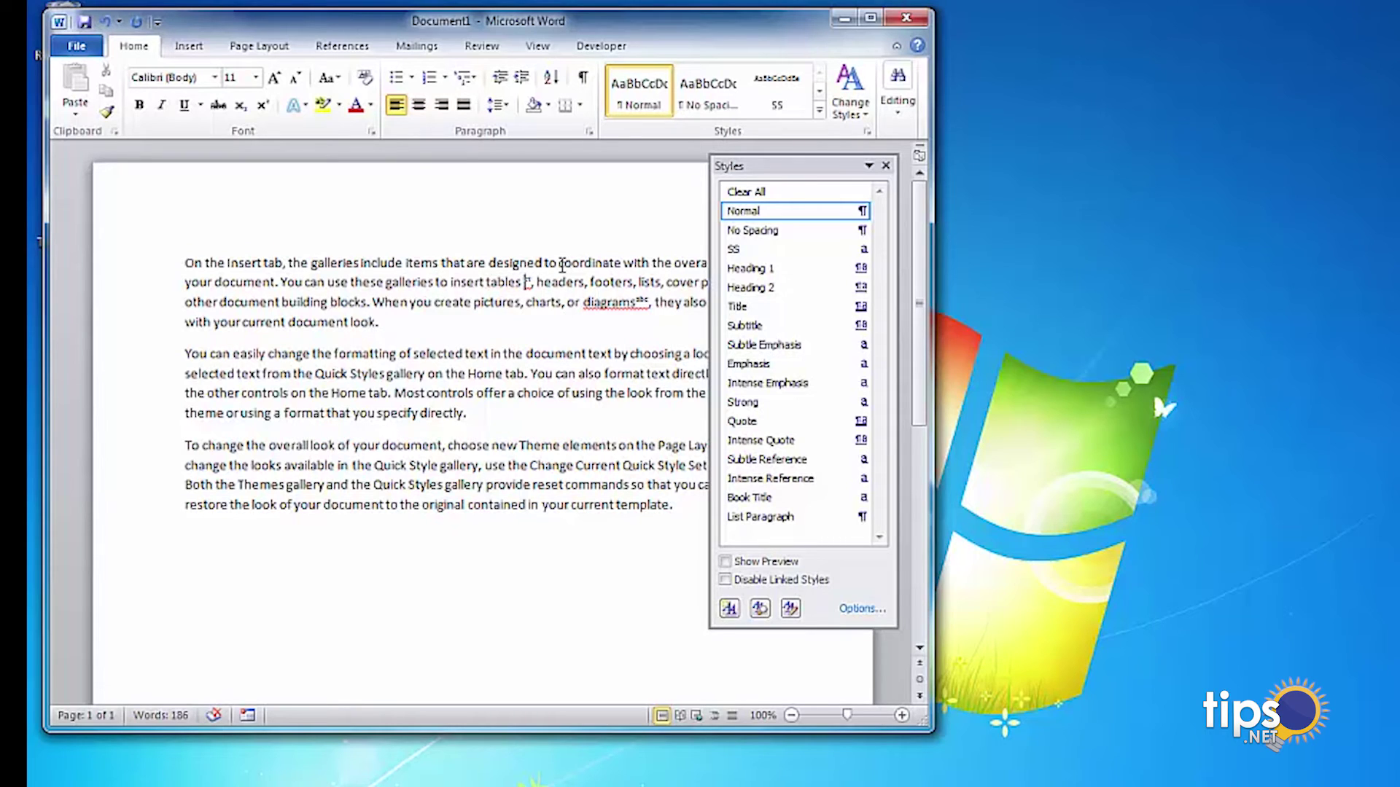
Step: Check the styles applied to the characters around the space between "tables" and the superscript "st"
{"action": "key", "text": "Left"}
{"action": "key", "text": "Left"}
{"action": "key", "text": "Left"}
{"action": "key", "text": "Left"}
{"action": "key", "text": "Left"}
{"action": "key", "text": "Right"}
{"action": "key", "text": "Right"}
{"action": "key", "text": "Right"}
{"action": "key", "text": "Right"}
{"action": "key", "text": "Right"}
Step: Modify the SS style's language settings to English (U.S.) with "Do not check spelling or grammar" enabled
{"action": "key", "text": "shift+Right"}
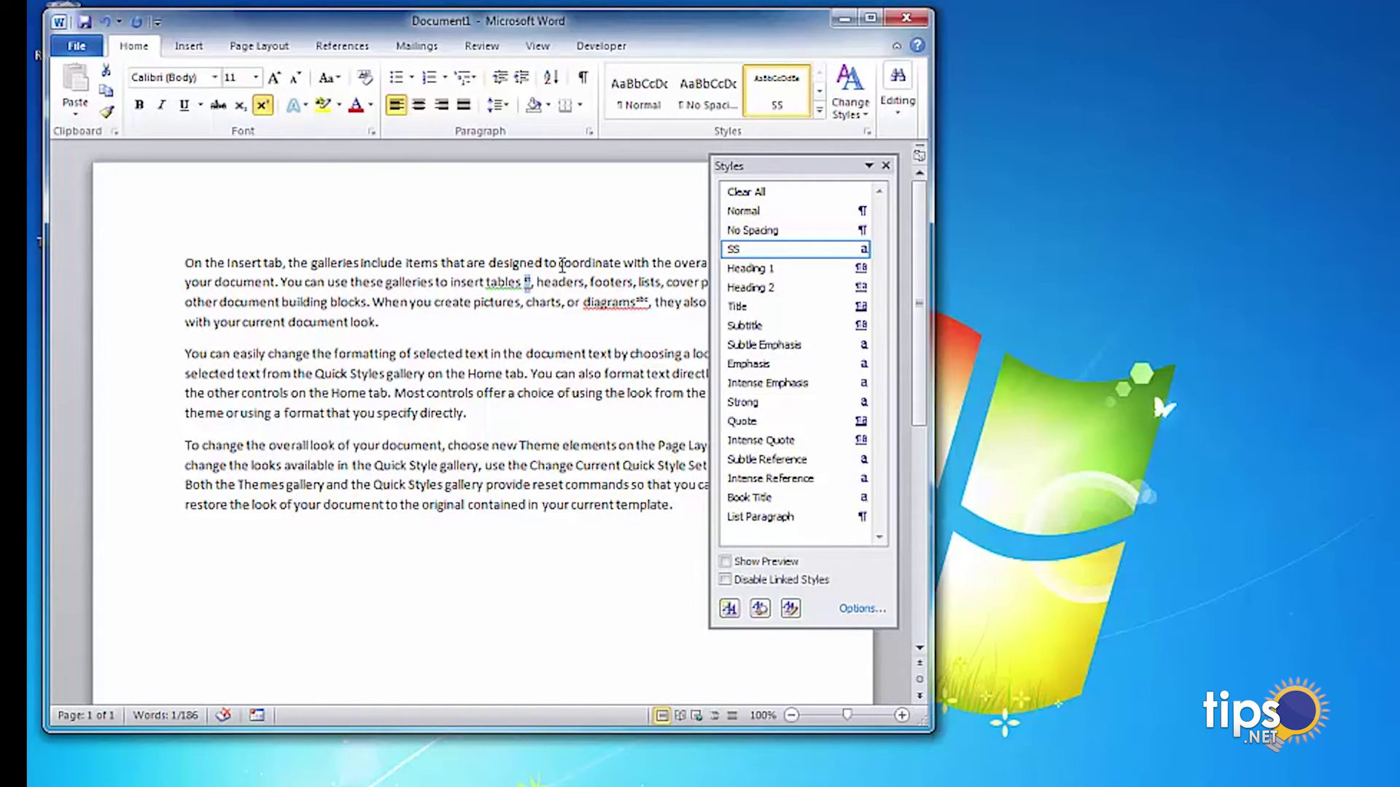
{"action": "left_click", "coordinate": [861, 251]}
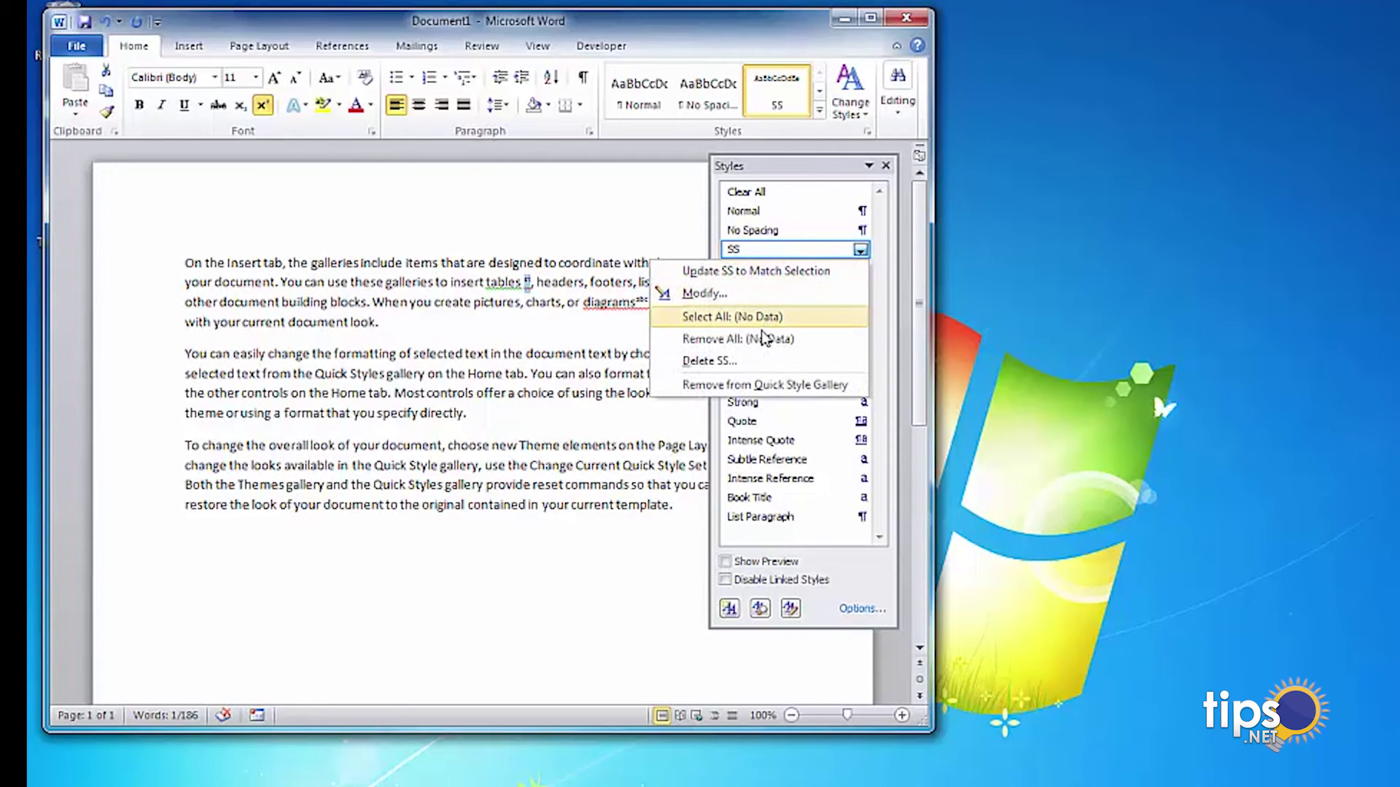
{"action": "left_click", "coordinate": [728, 298]}
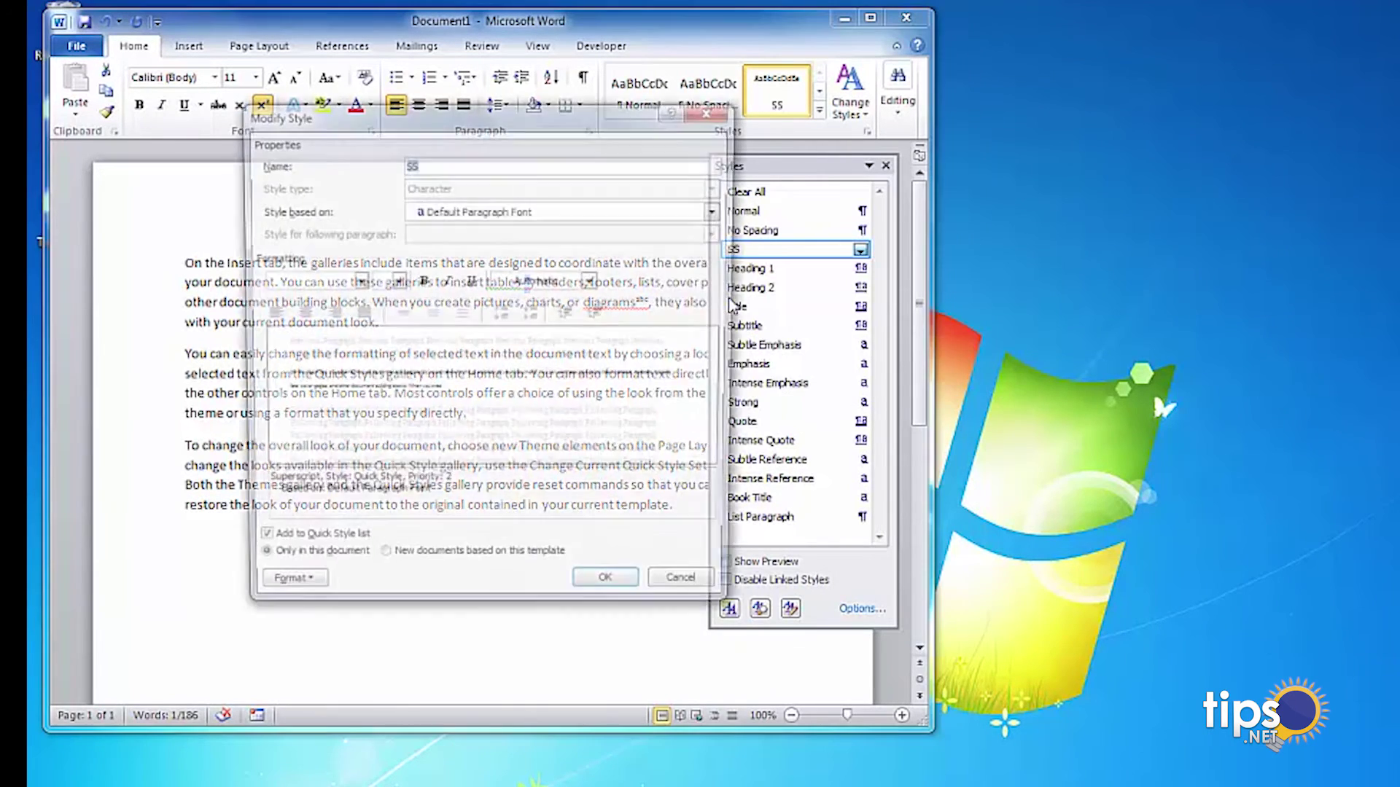
{"action": "left_click", "coordinate": [298, 600]}
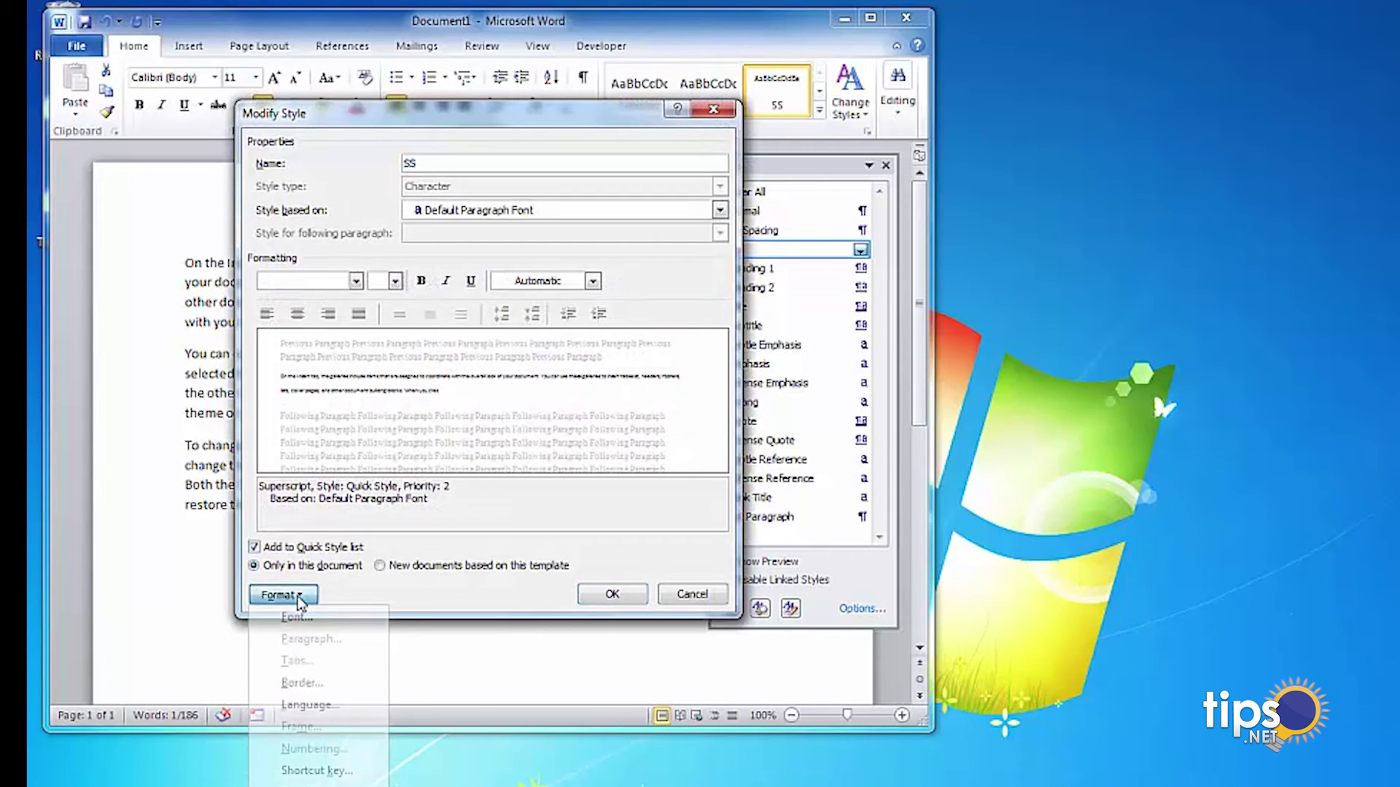
{"action": "left_click", "coordinate": [305, 706]}
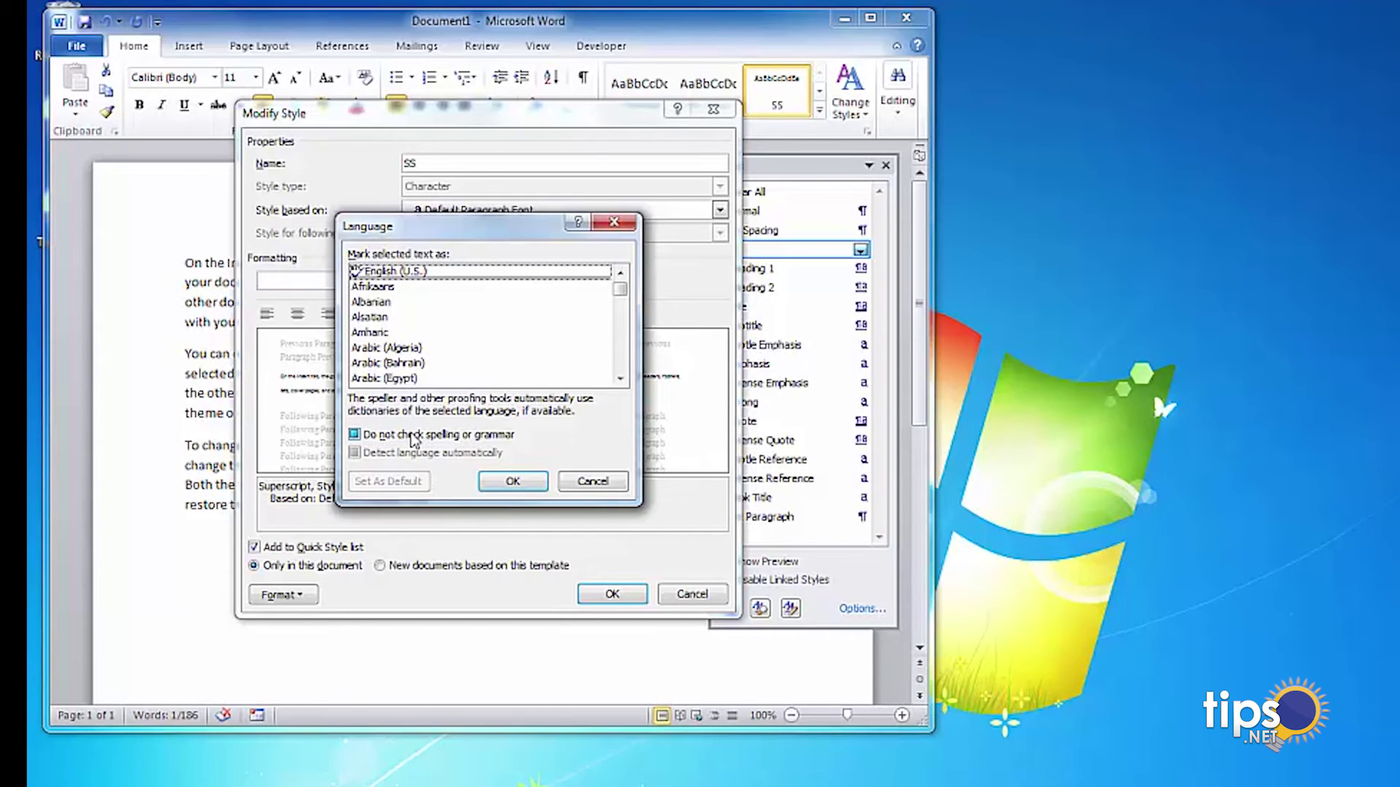
{"action": "left_click", "coordinate": [404, 275]}
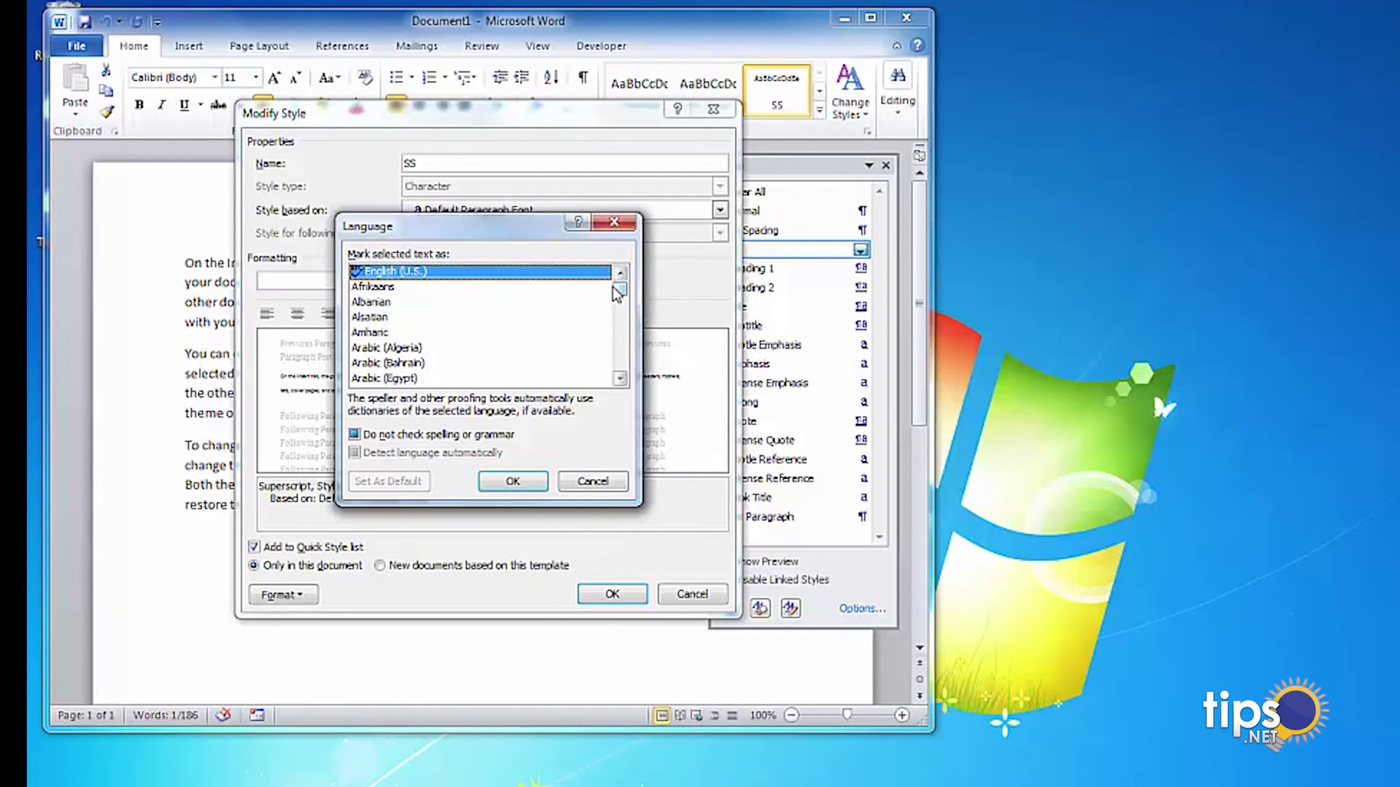
{"action": "left_click", "coordinate": [355, 435]}
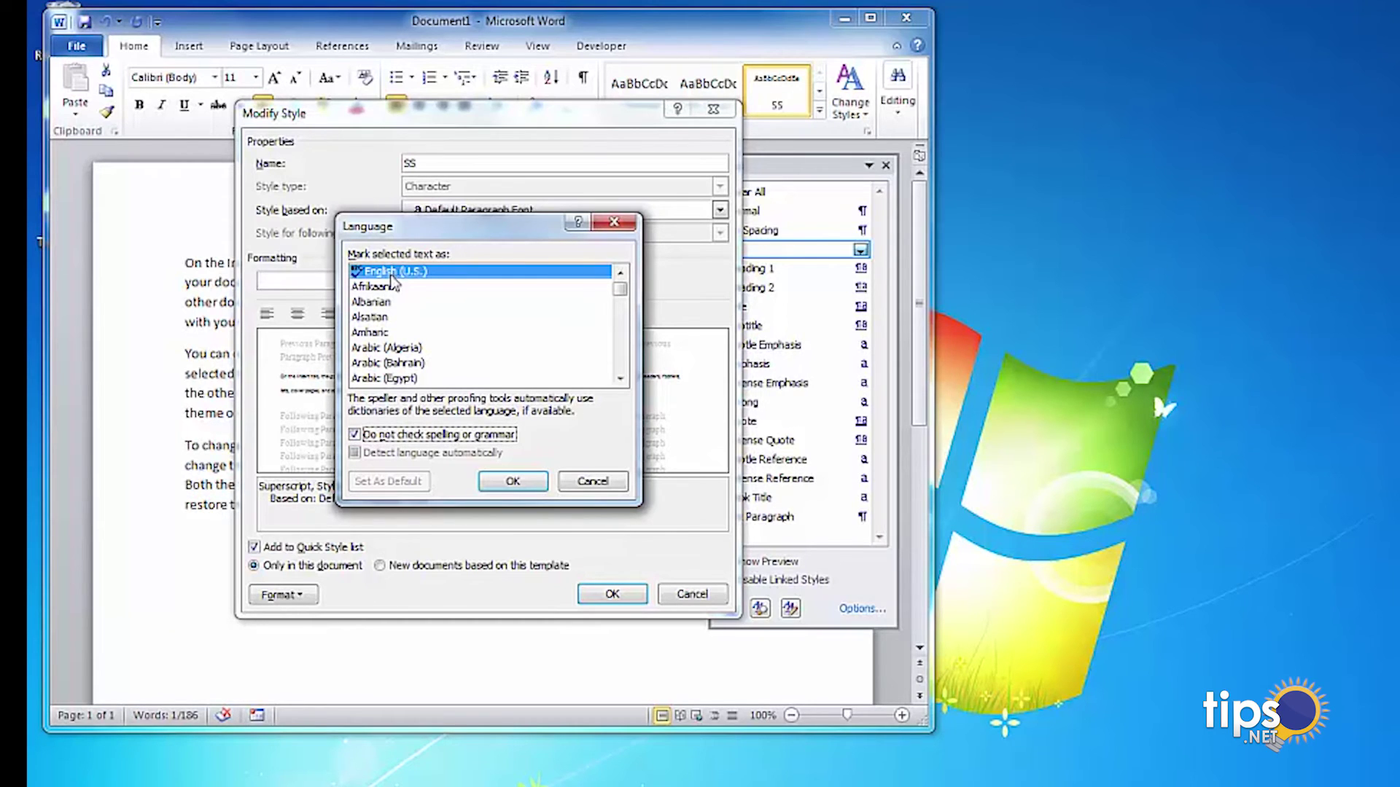
{"action": "left_click", "coordinate": [493, 483]}
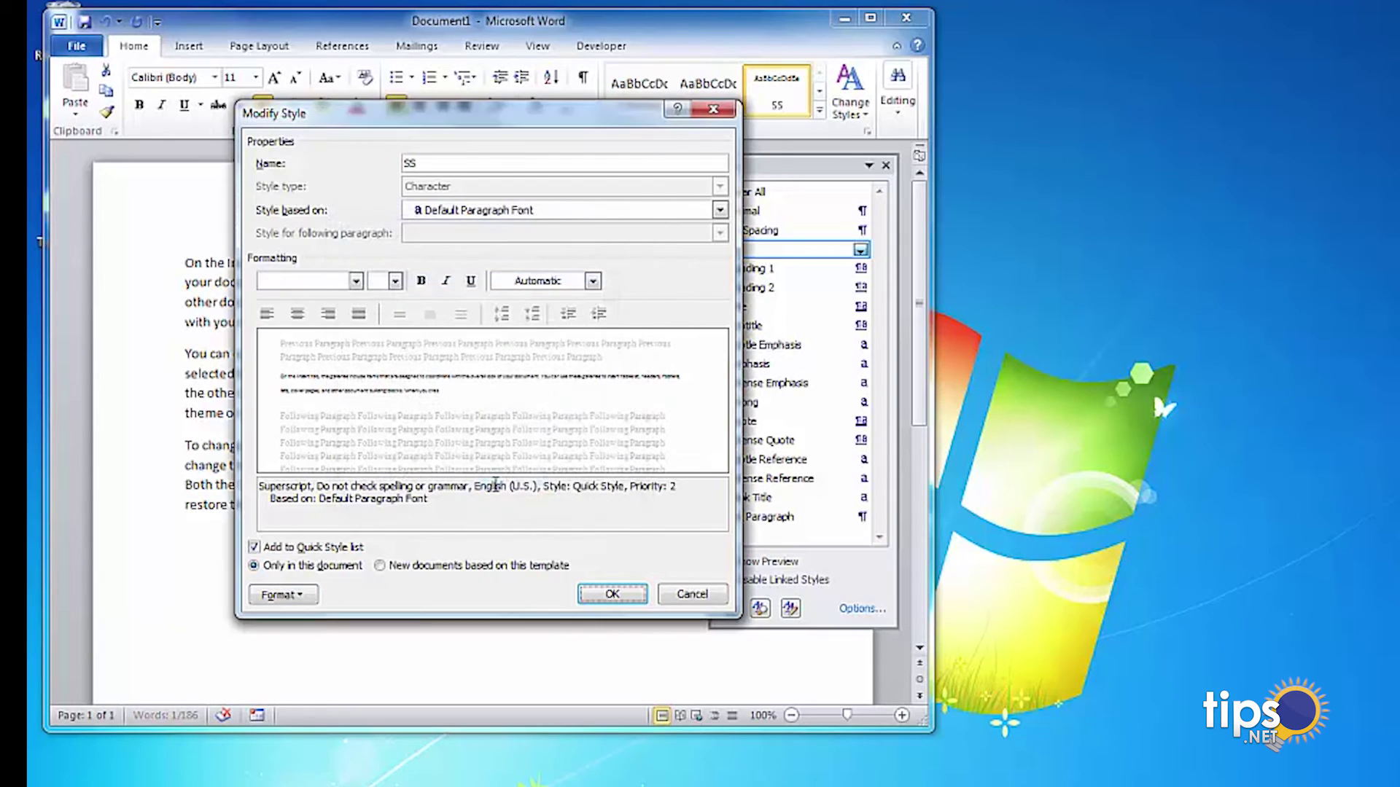
{"action": "left_click", "coordinate": [611, 594]}
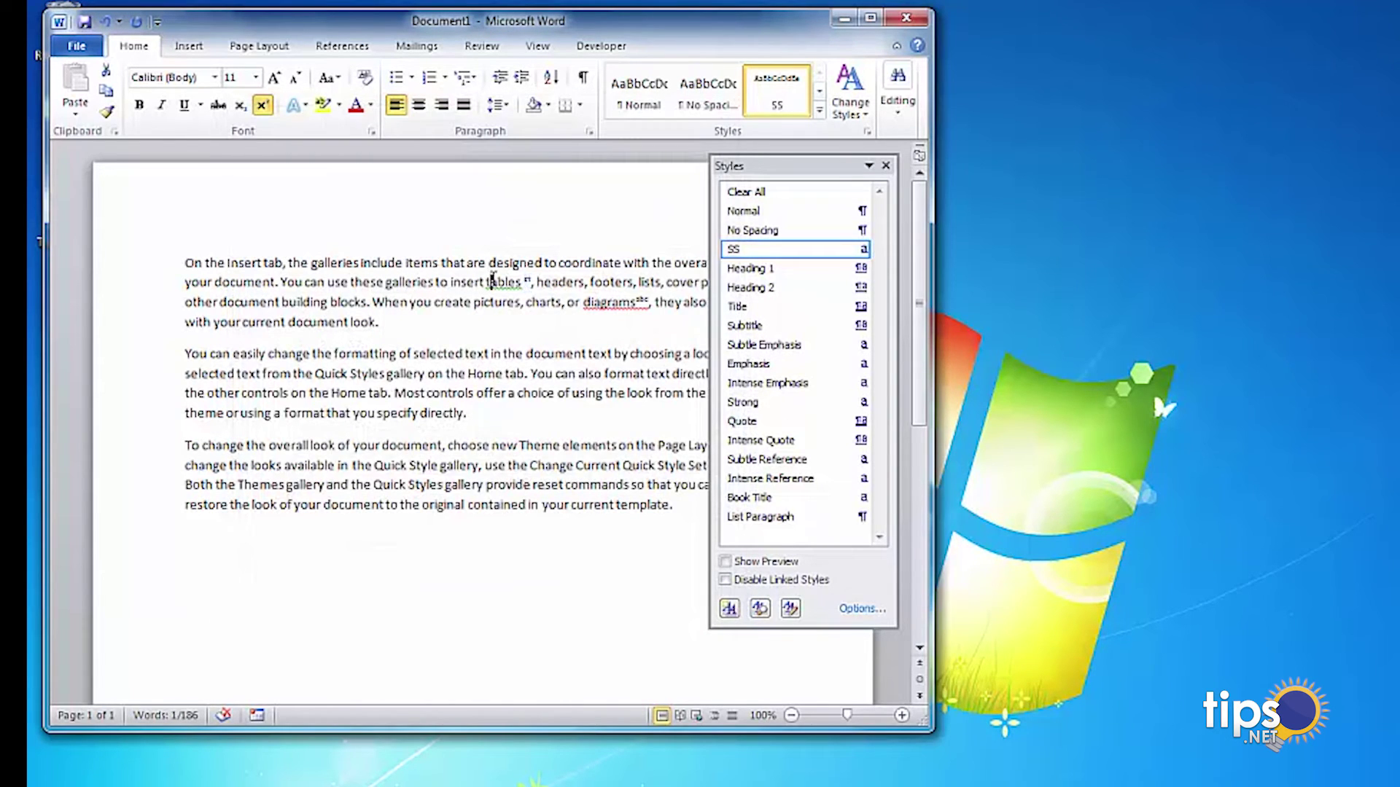
Step: Examine the text from "tables" through its superscript "st" character by character to compare the applied styles
{"action": "left_click", "coordinate": [493, 281]}
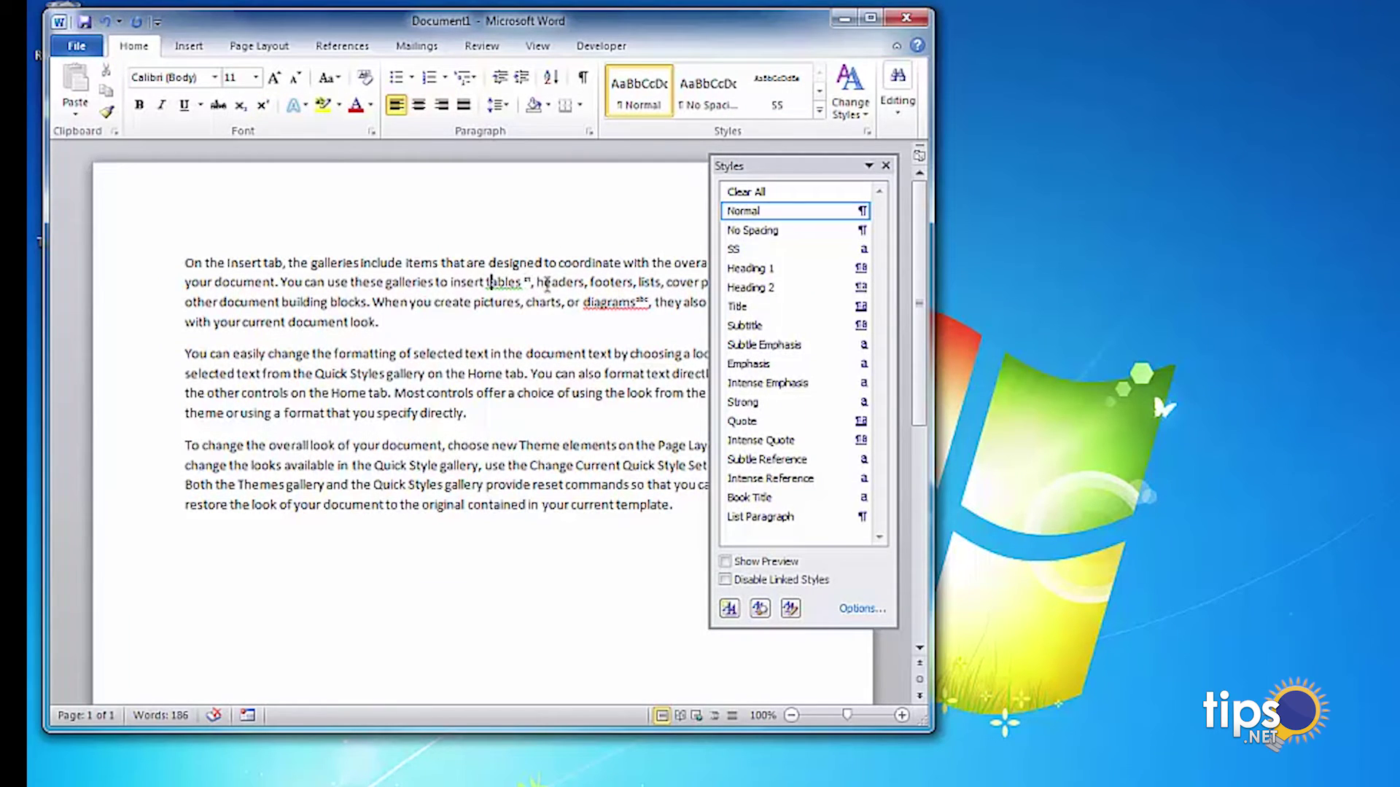
{"action": "key", "text": "Right"}
{"action": "key", "text": "Right"}
{"action": "key", "text": "Right"}
{"action": "key", "text": "Right"}
{"action": "key", "text": "Right"}
{"action": "key", "text": "Right"}
{"action": "key", "text": "Left"}
{"action": "key", "text": "Left"}
{"action": "key", "text": "Left"}
{"action": "key", "text": "Left"}
{"action": "key", "text": "Left"}
{"action": "key", "text": "Left"}
Step: Insert a space between "diagrams" and the superscript "abc", and close the Styles pane
{"action": "left_click", "coordinate": [637, 300]}
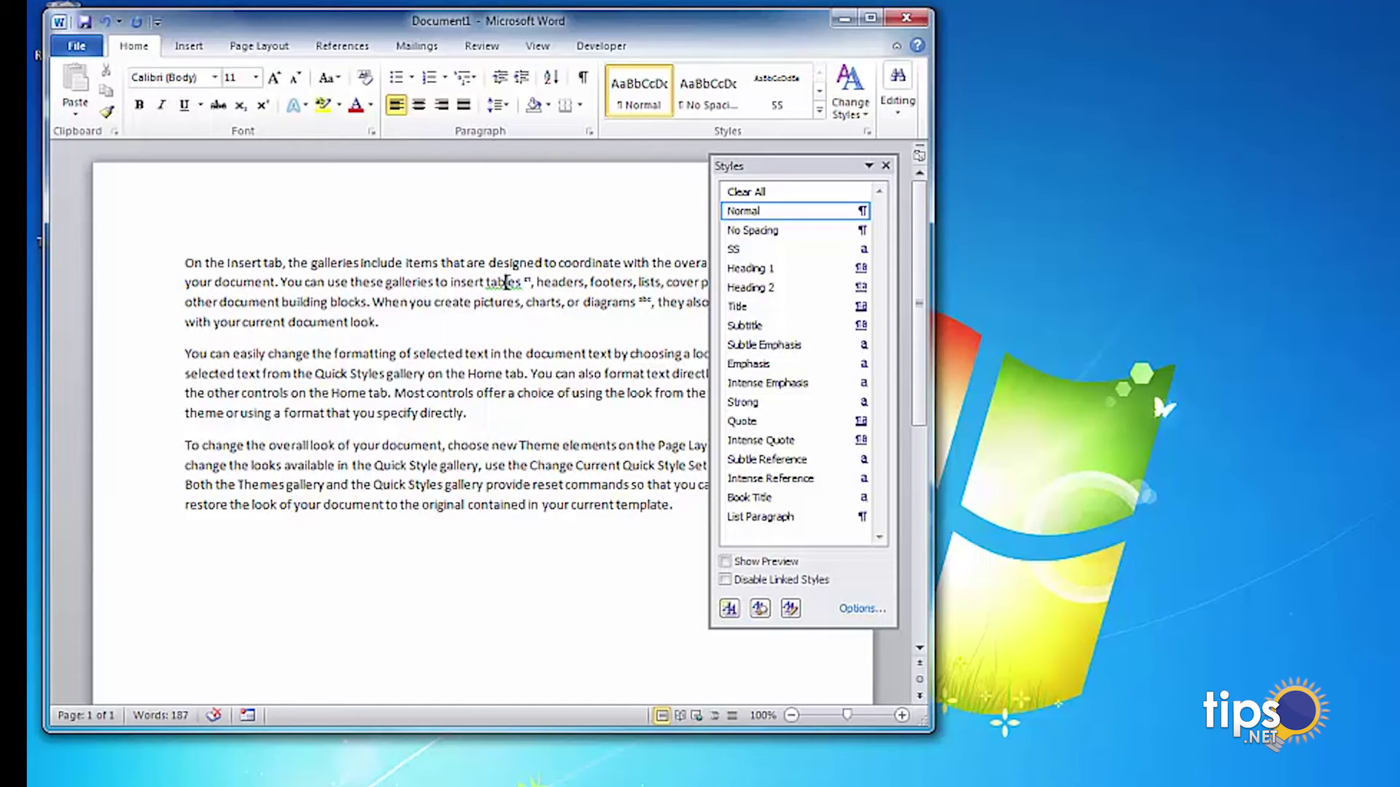
{"action": "left_click", "coordinate": [886, 168]}
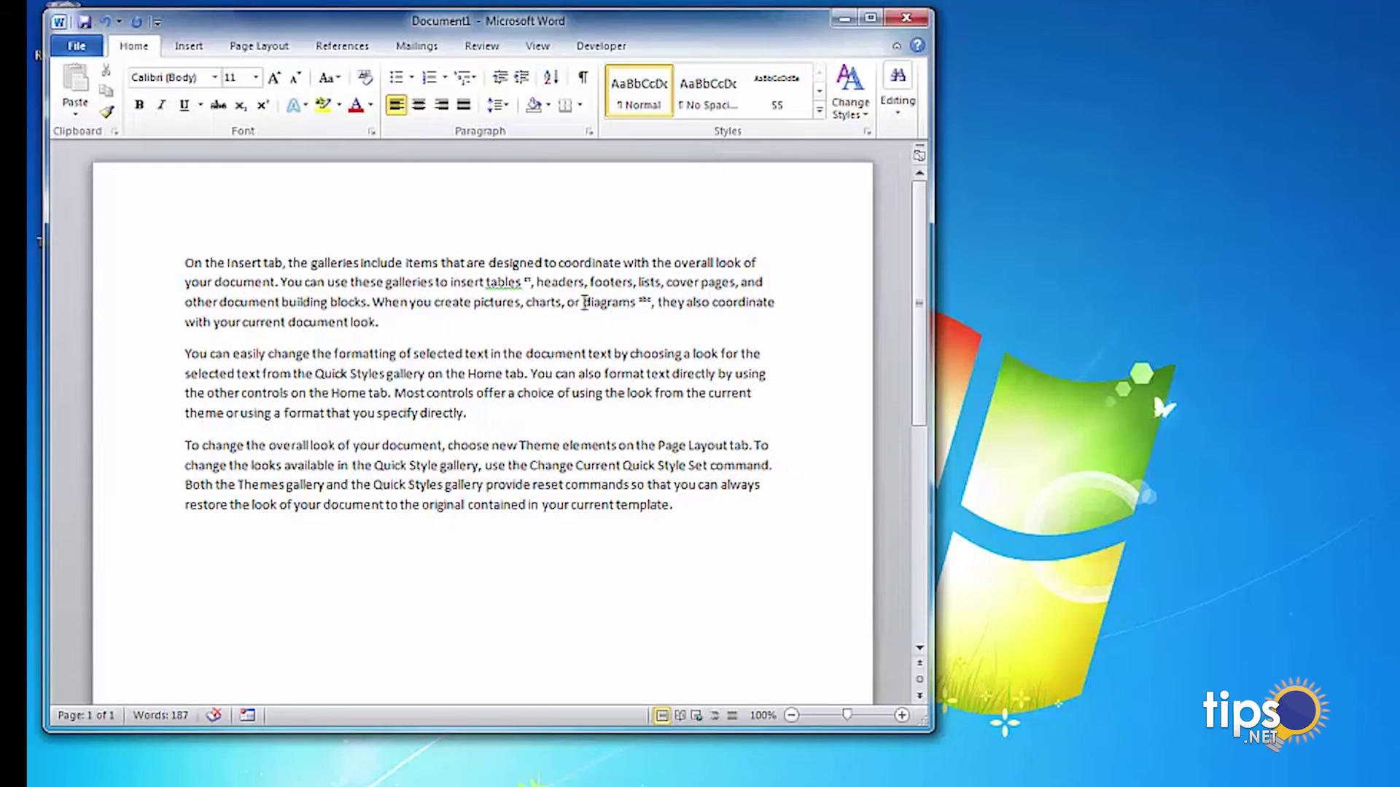
Step: Test how the superscript "abc" wraps by adding wide spacing before "charts", and undo that spacing
{"action": "left_click", "coordinate": [527, 302]}
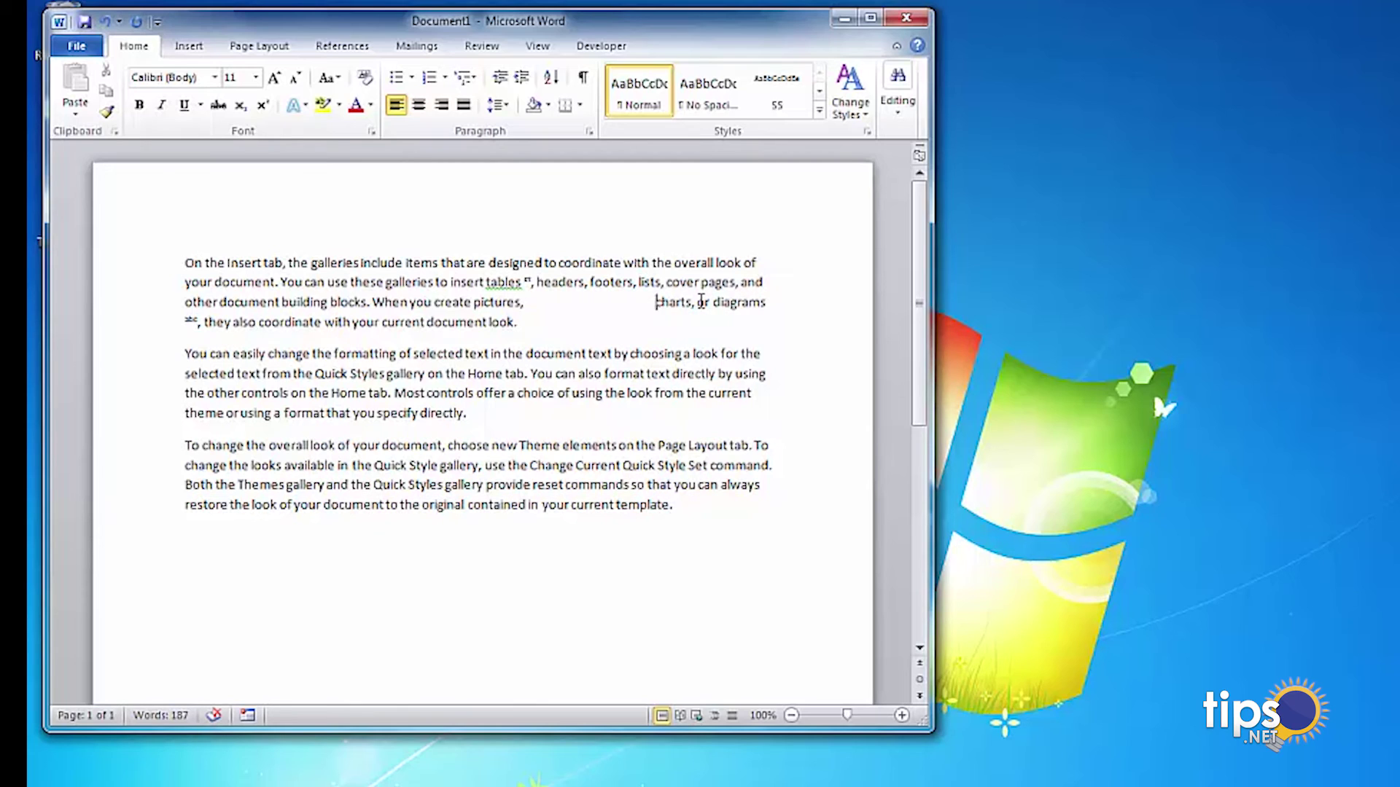
{"action": "key", "text": "BackSpace"}
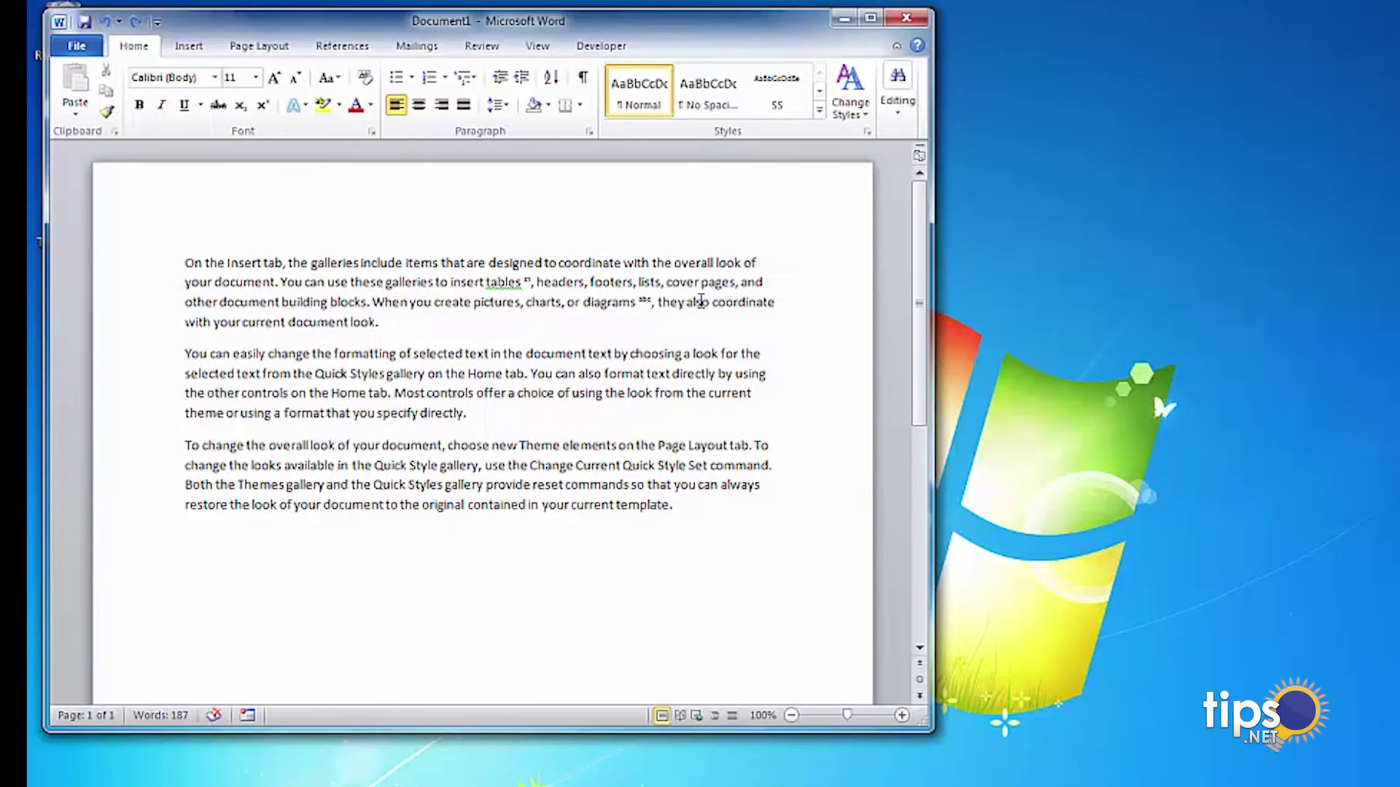
Step: Set the font size of the spaces before the superscripts "st" and "abc" to 1
{"action": "left_click", "coordinate": [525, 282]}
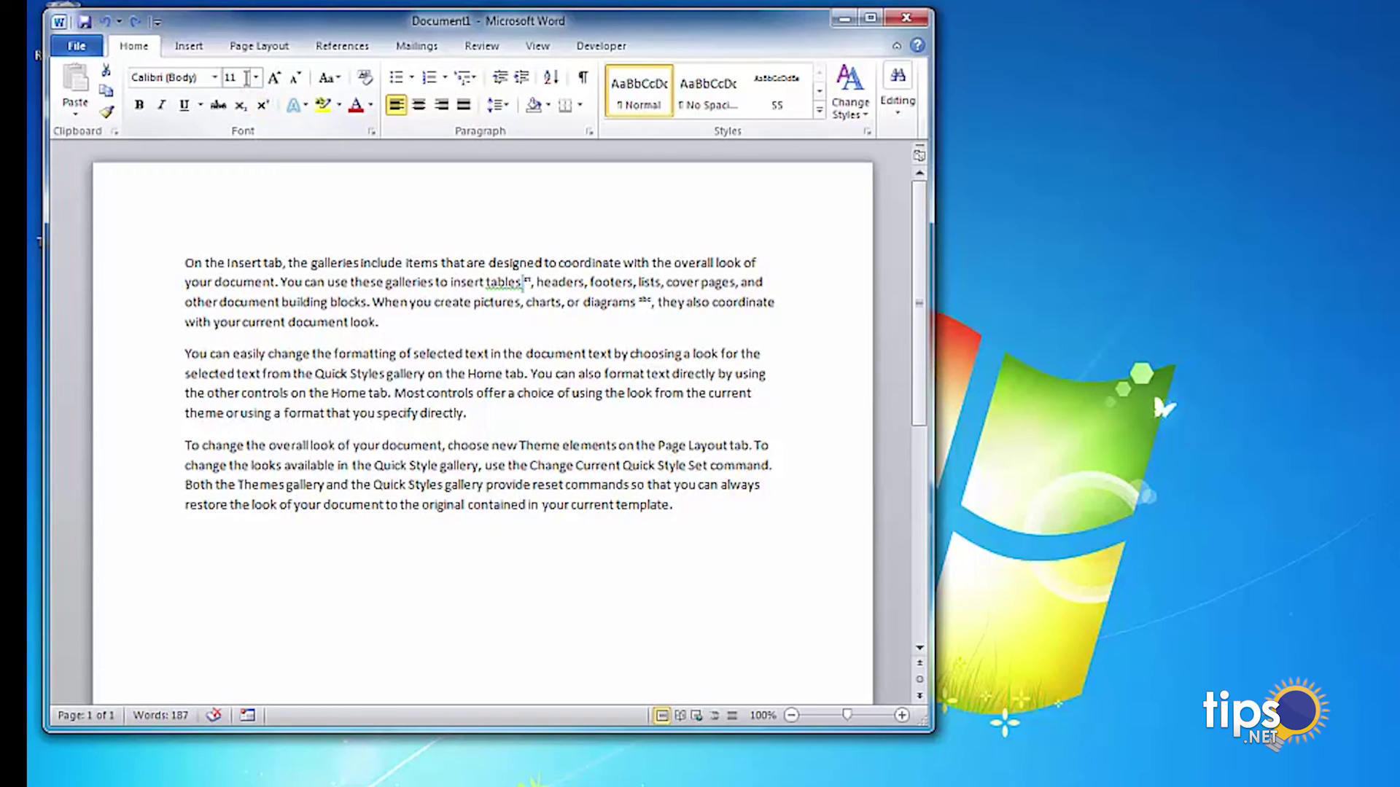
{"action": "left_click", "coordinate": [245, 78]}
{"action": "type", "text": "1"}
{"action": "key", "text": "Return"}
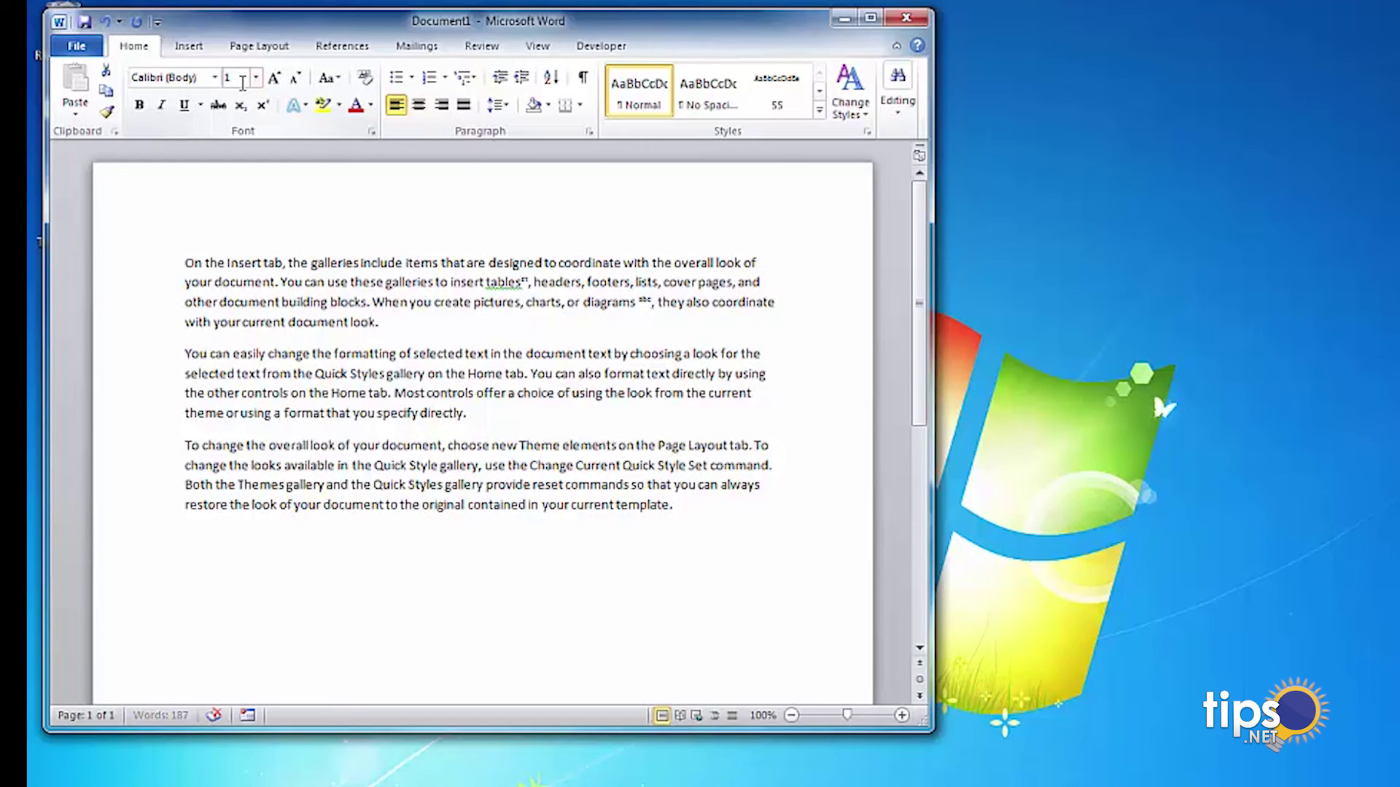
{"action": "left_click", "coordinate": [639, 302]}
{"action": "left_click", "coordinate": [425, 281]}
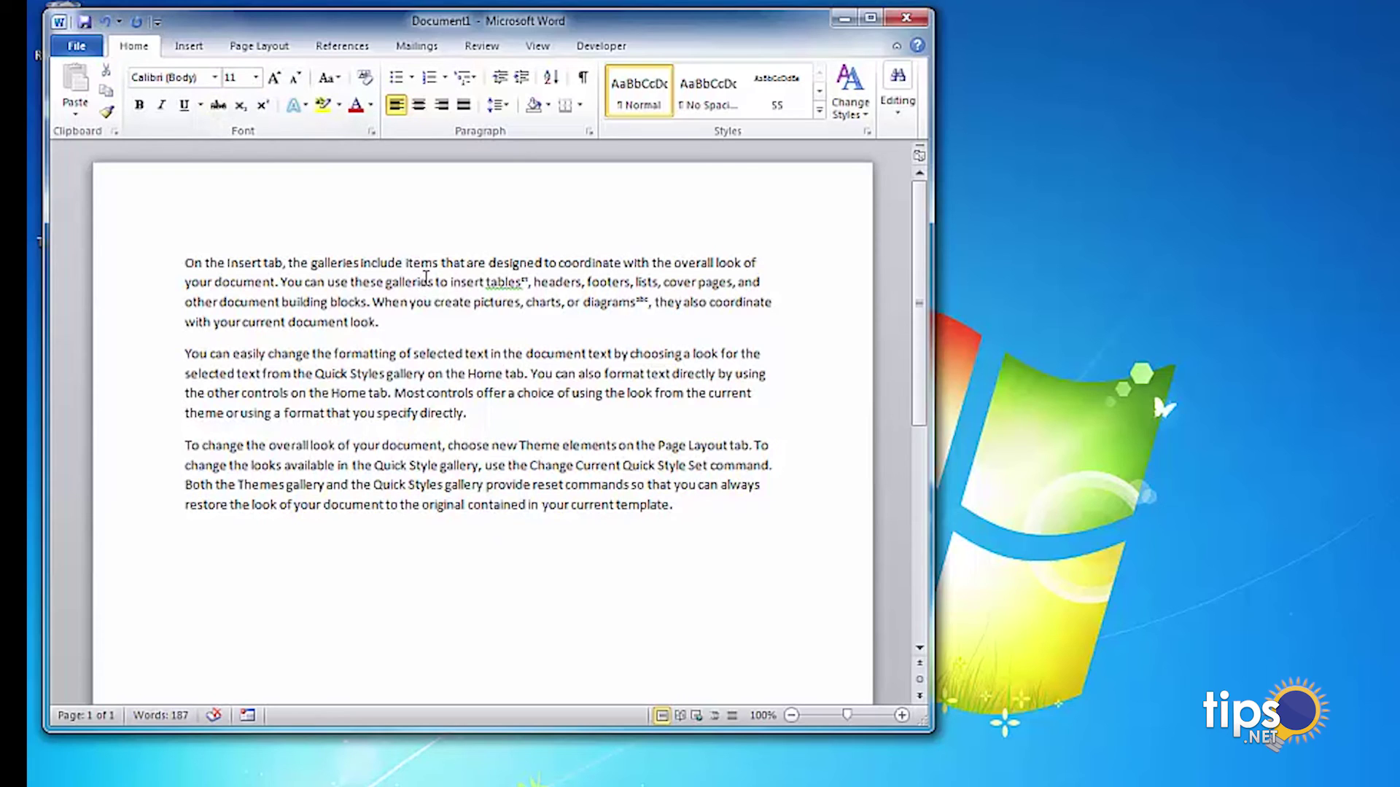
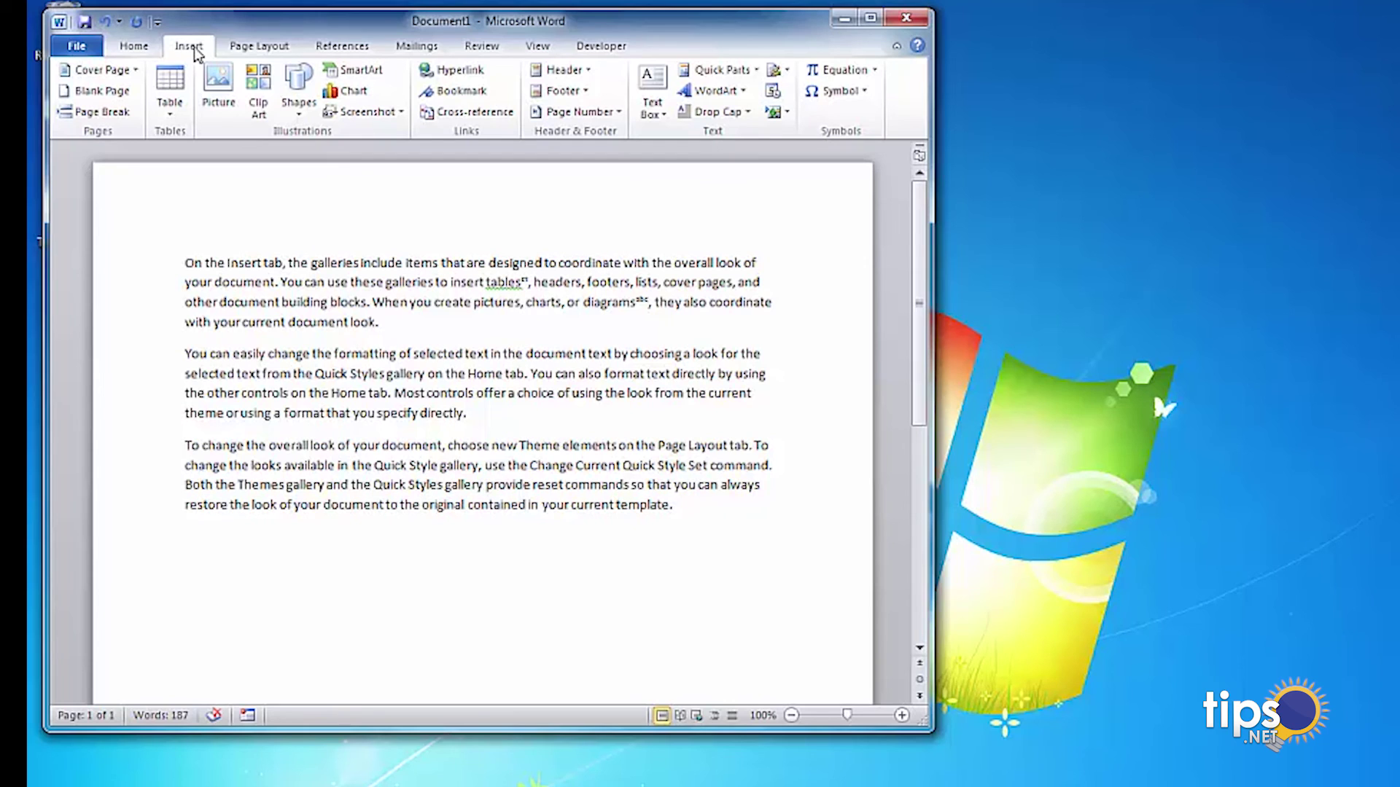
Step: Insert a Nonbreaking Space special character between "tables" and the superscript "st"
{"action": "left_click", "coordinate": [845, 93]}
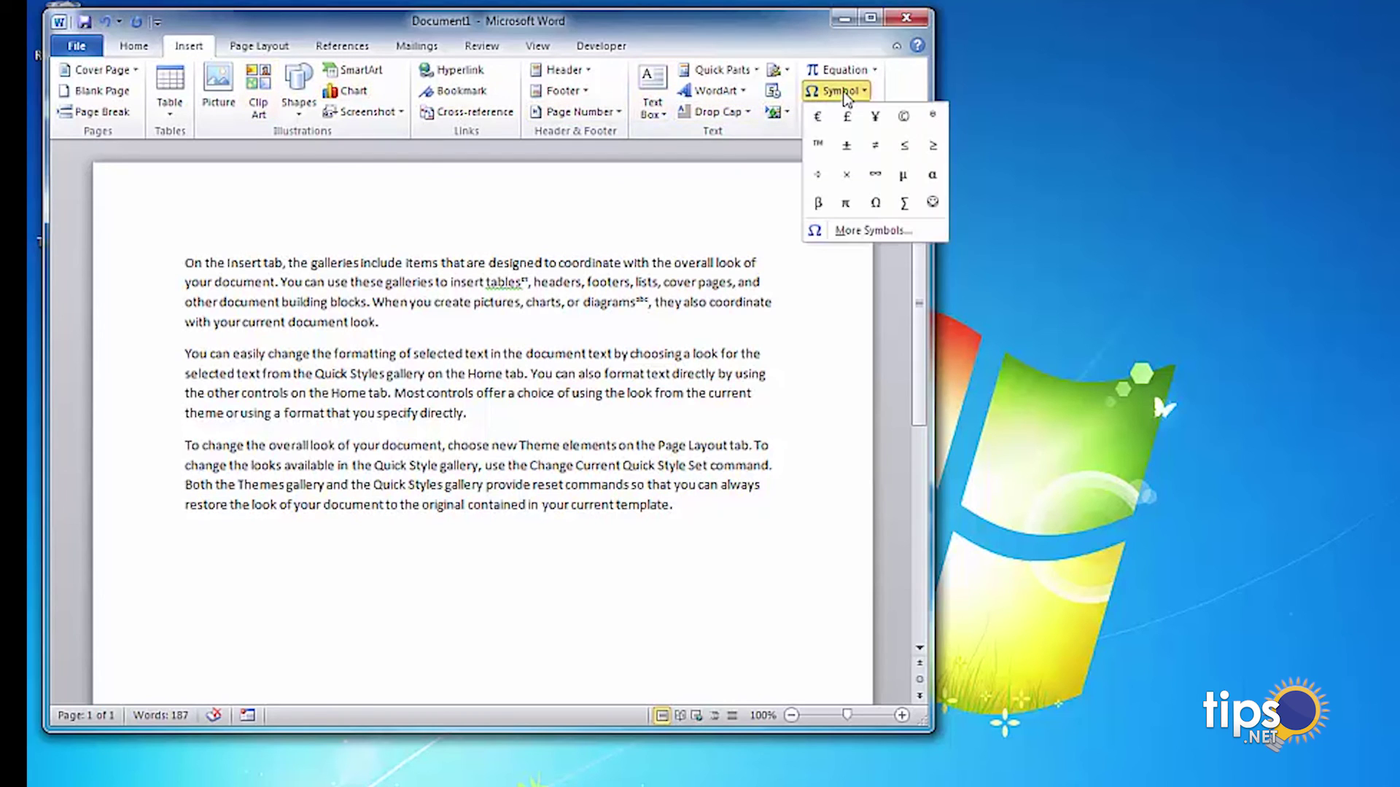
{"action": "left_click", "coordinate": [858, 230]}
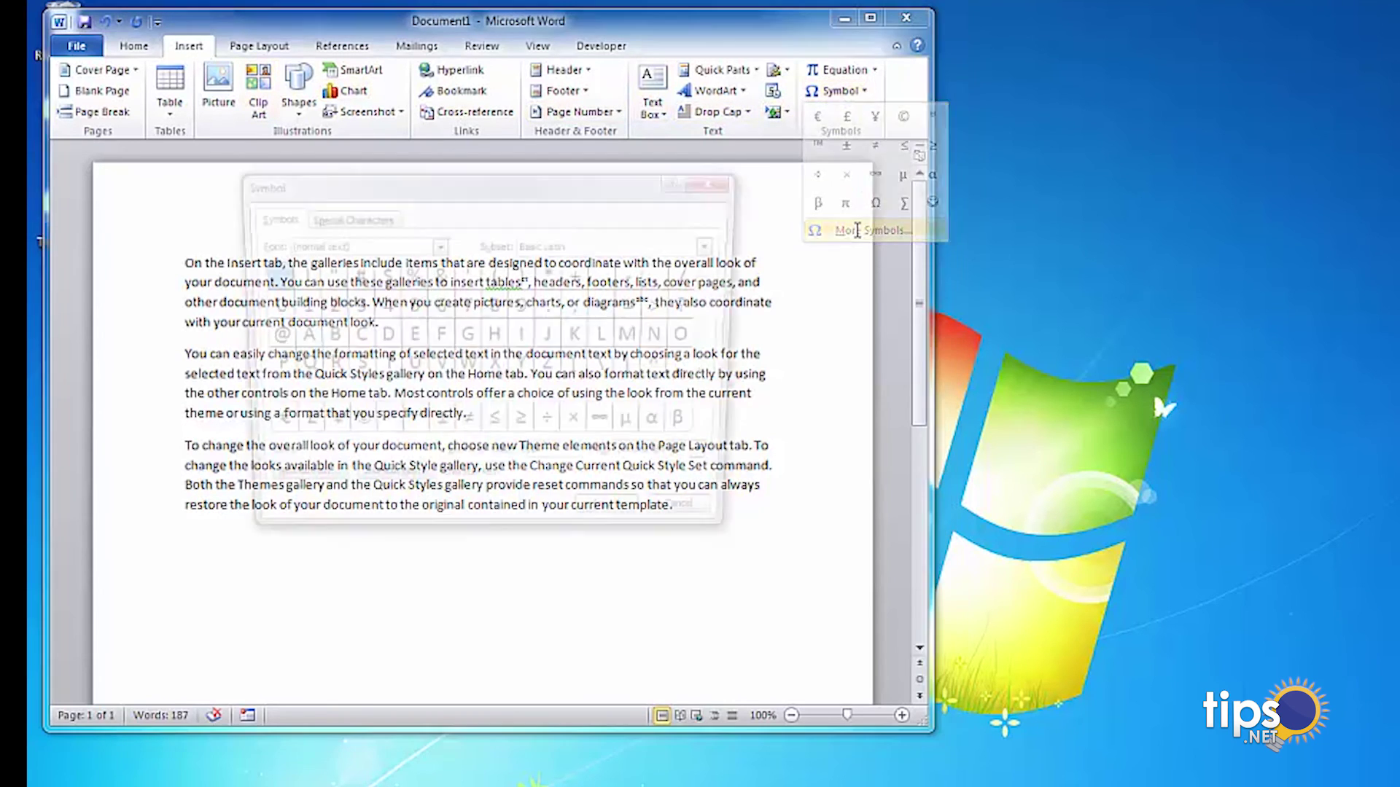
{"action": "left_click", "coordinate": [359, 213]}
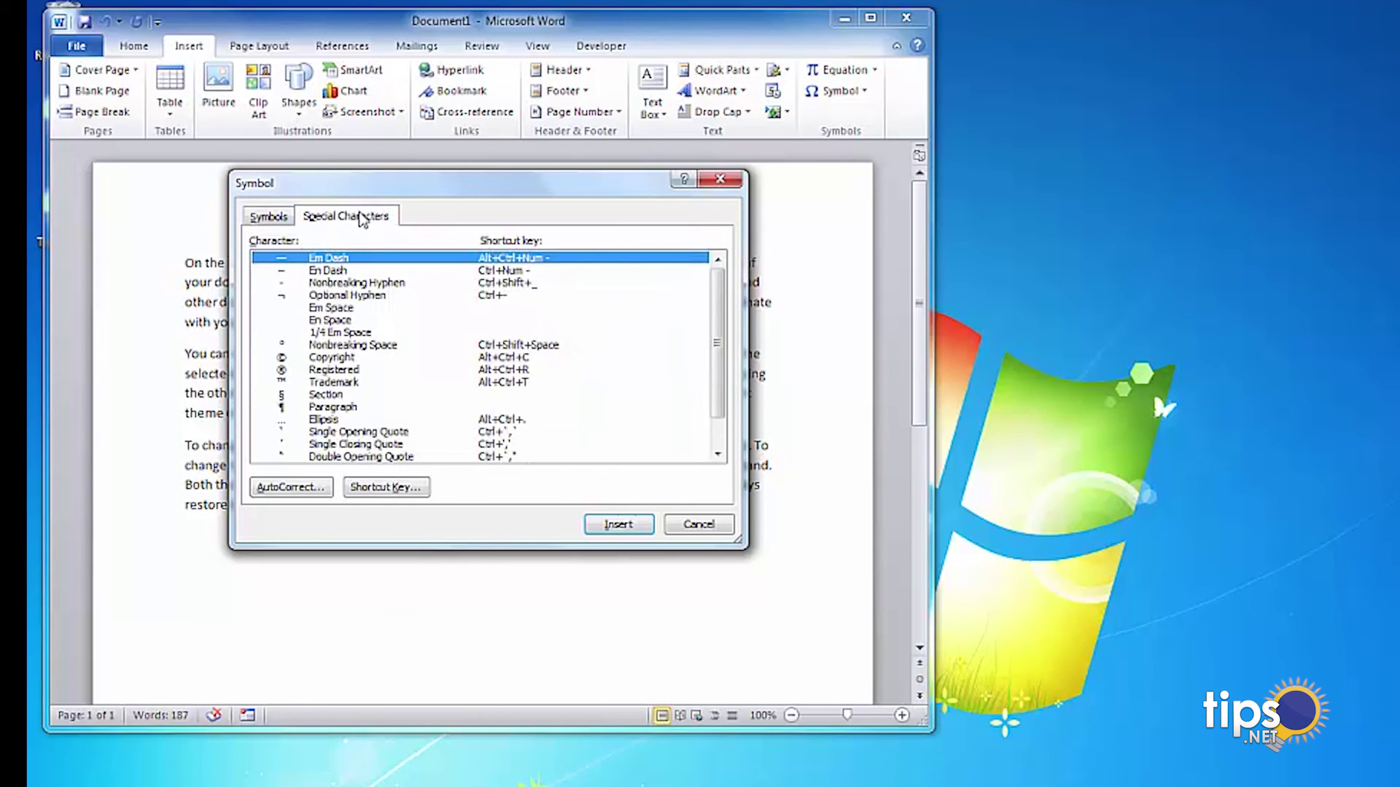
{"action": "left_click", "coordinate": [336, 347]}
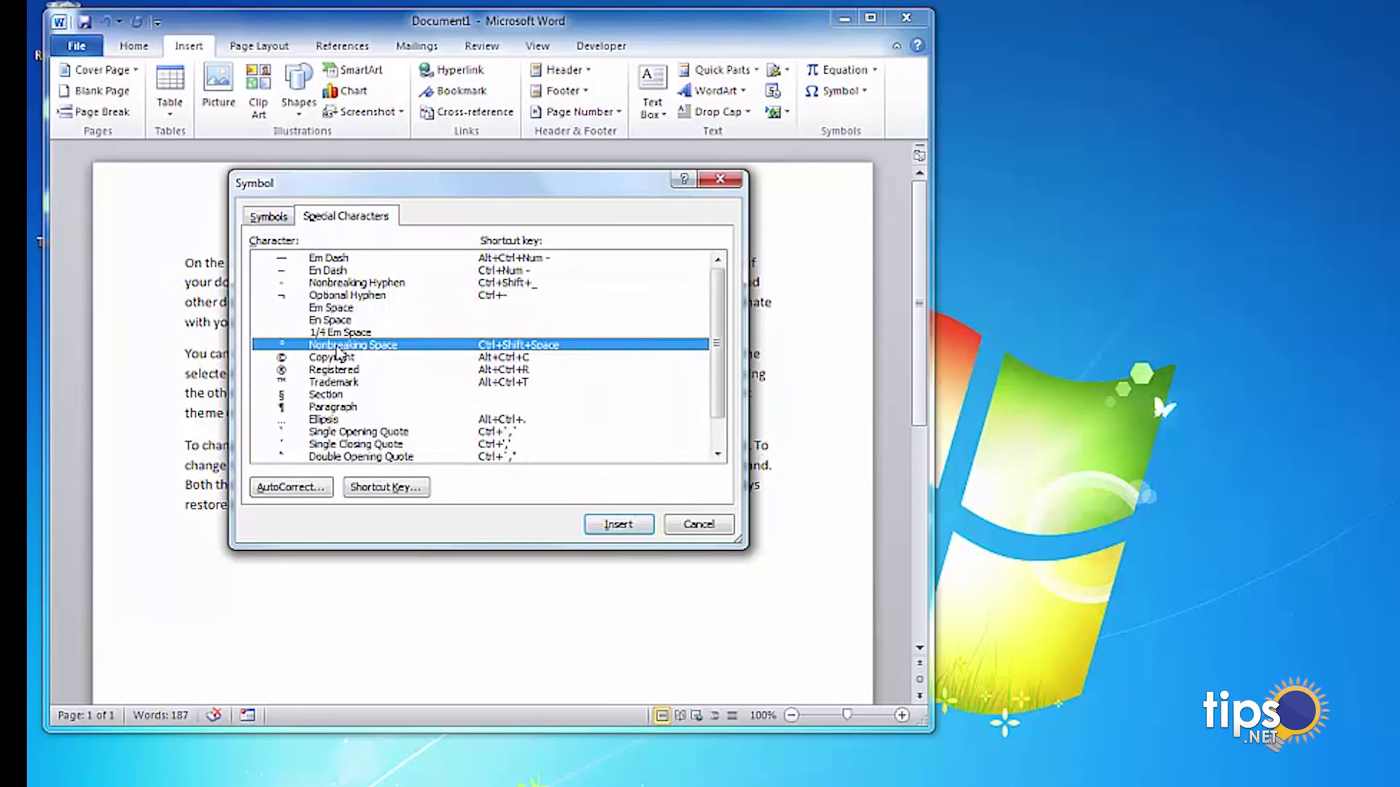
{"action": "left_click", "coordinate": [602, 526]}
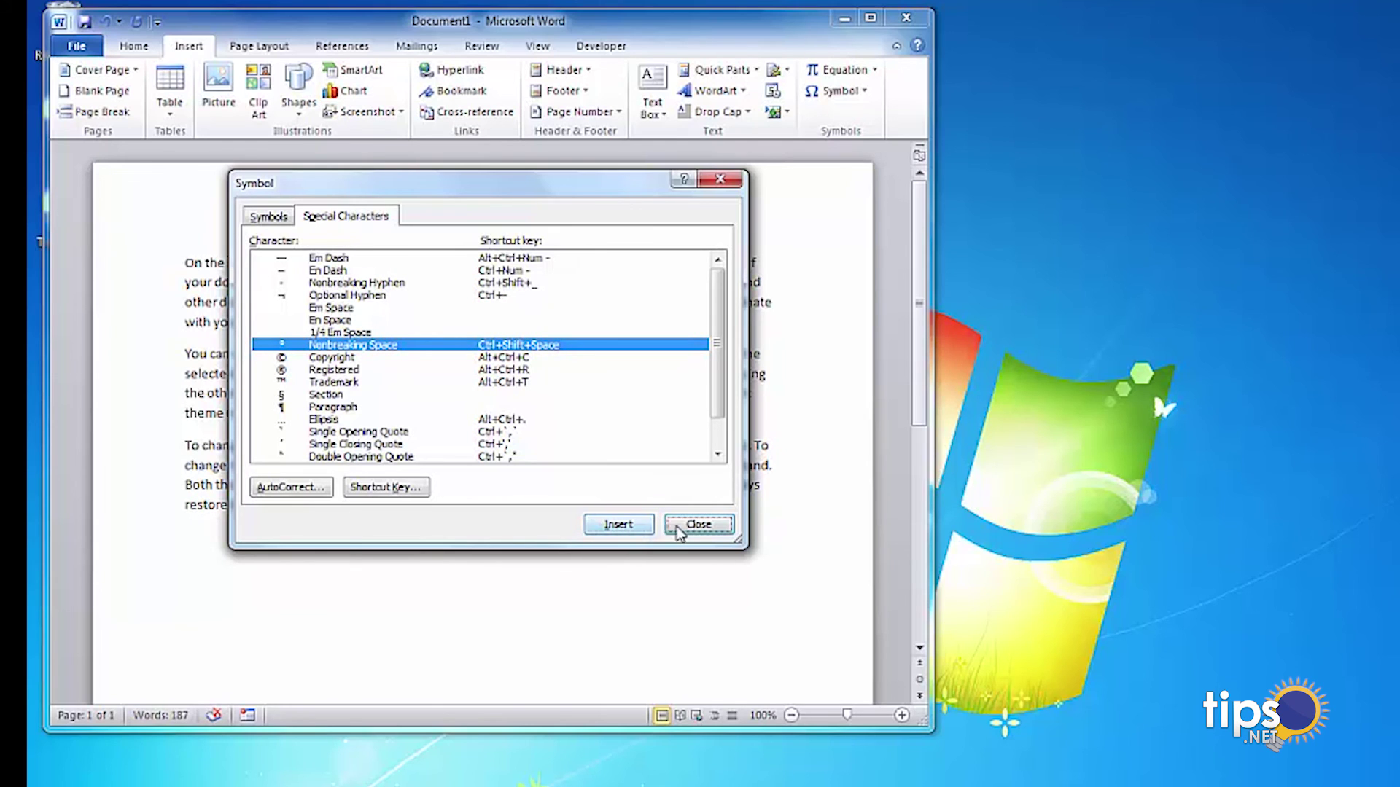
{"action": "left_click", "coordinate": [699, 526]}
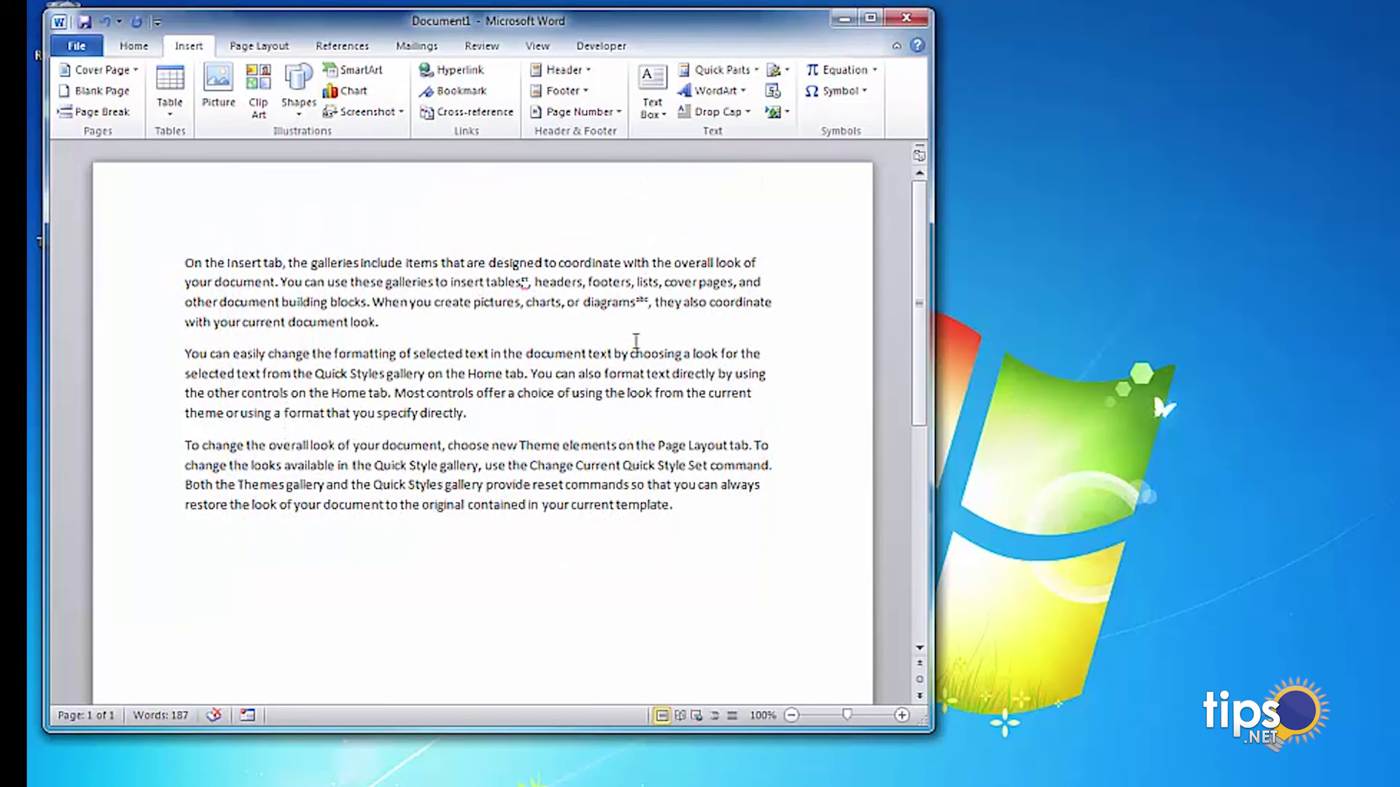
Step: Insert a Nonbreaking Space special character between "diagrams" and the superscript "abc"
{"action": "left_click", "coordinate": [636, 301]}
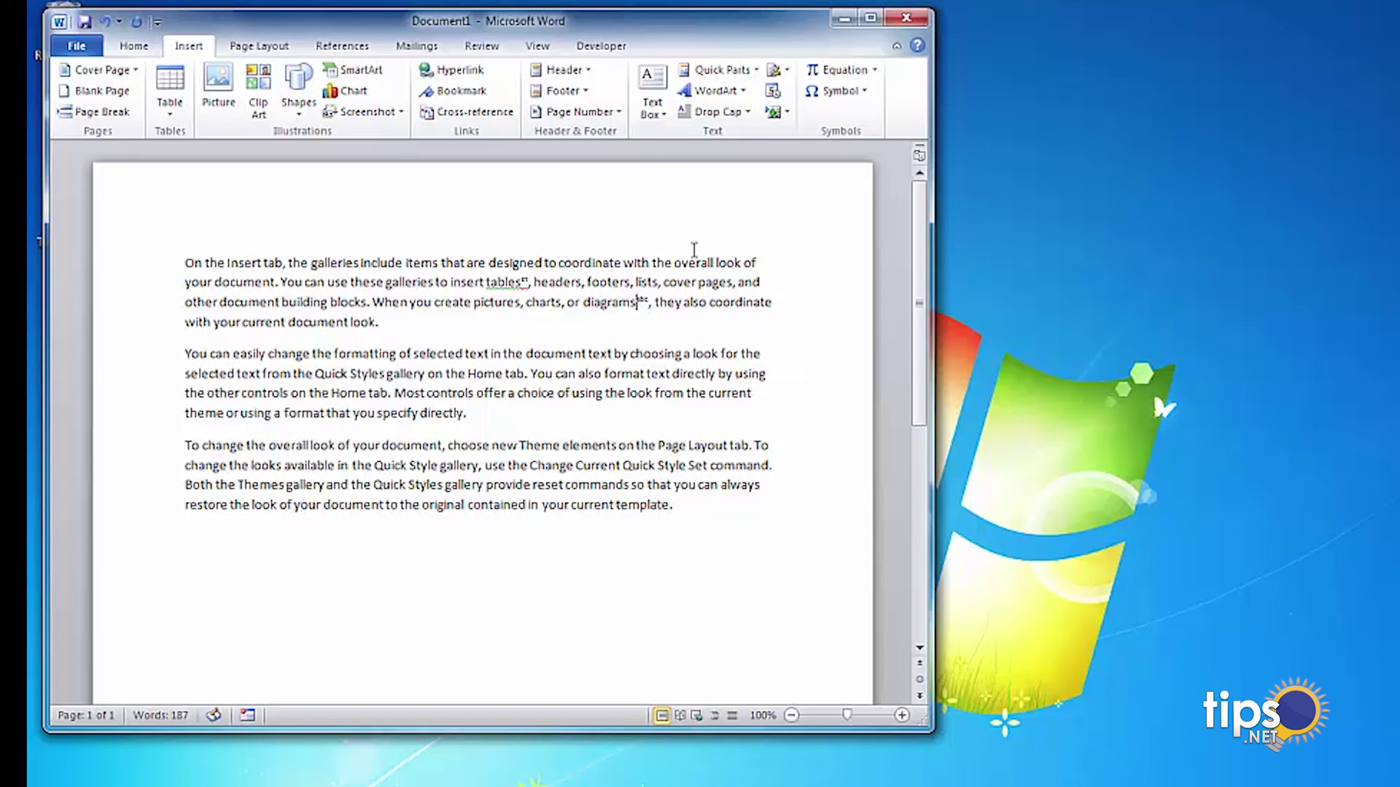
{"action": "key", "text": "Right"}
{"action": "left_click", "coordinate": [846, 91]}
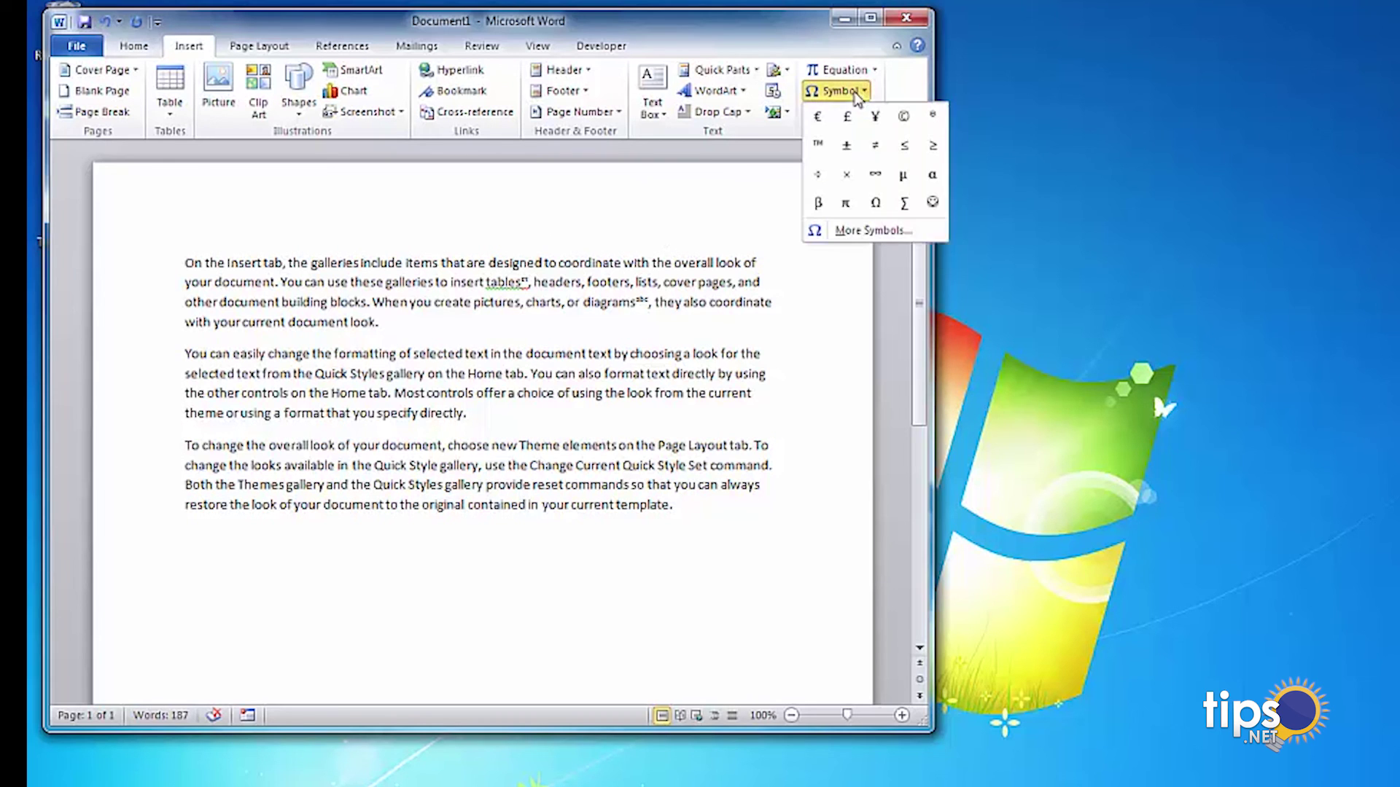
{"action": "left_click", "coordinate": [851, 229]}
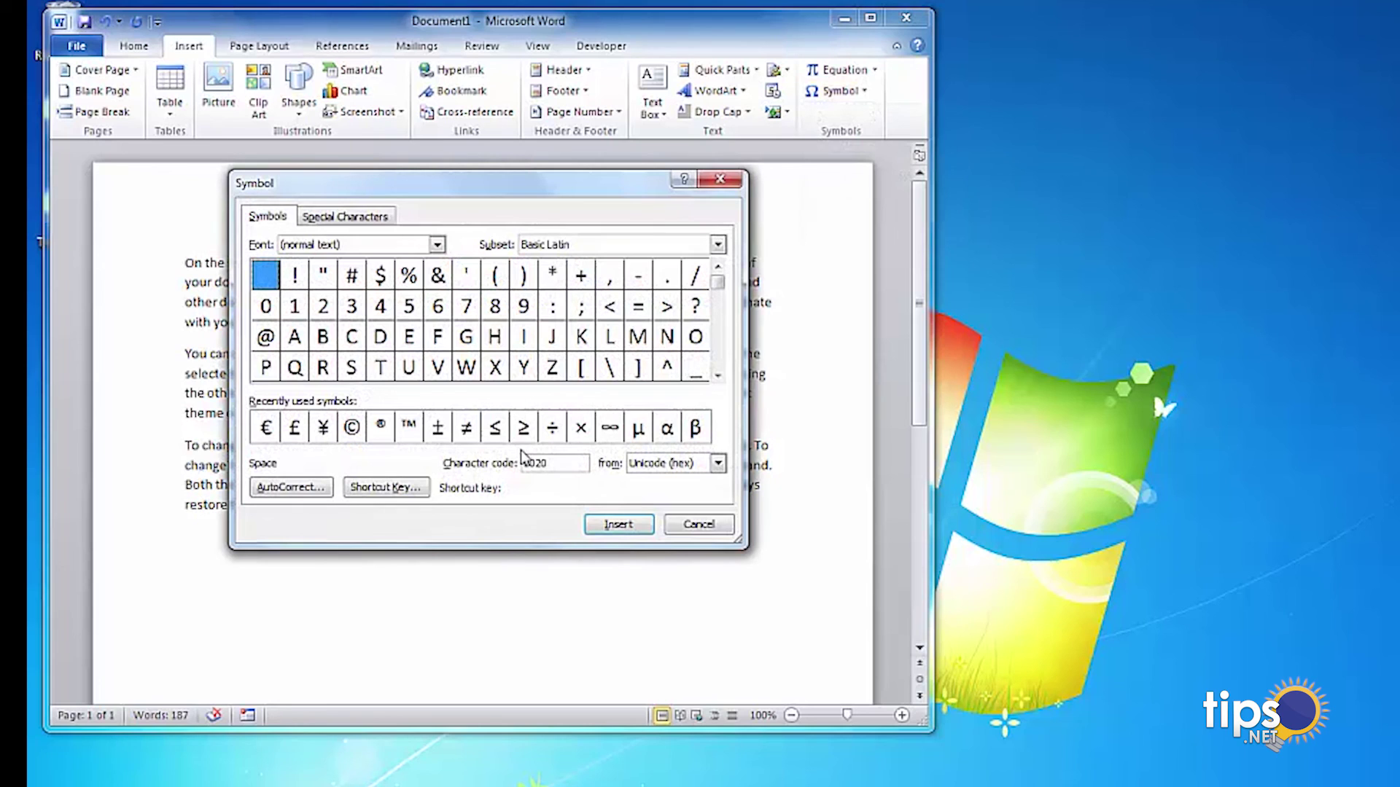
{"action": "left_click", "coordinate": [379, 223]}
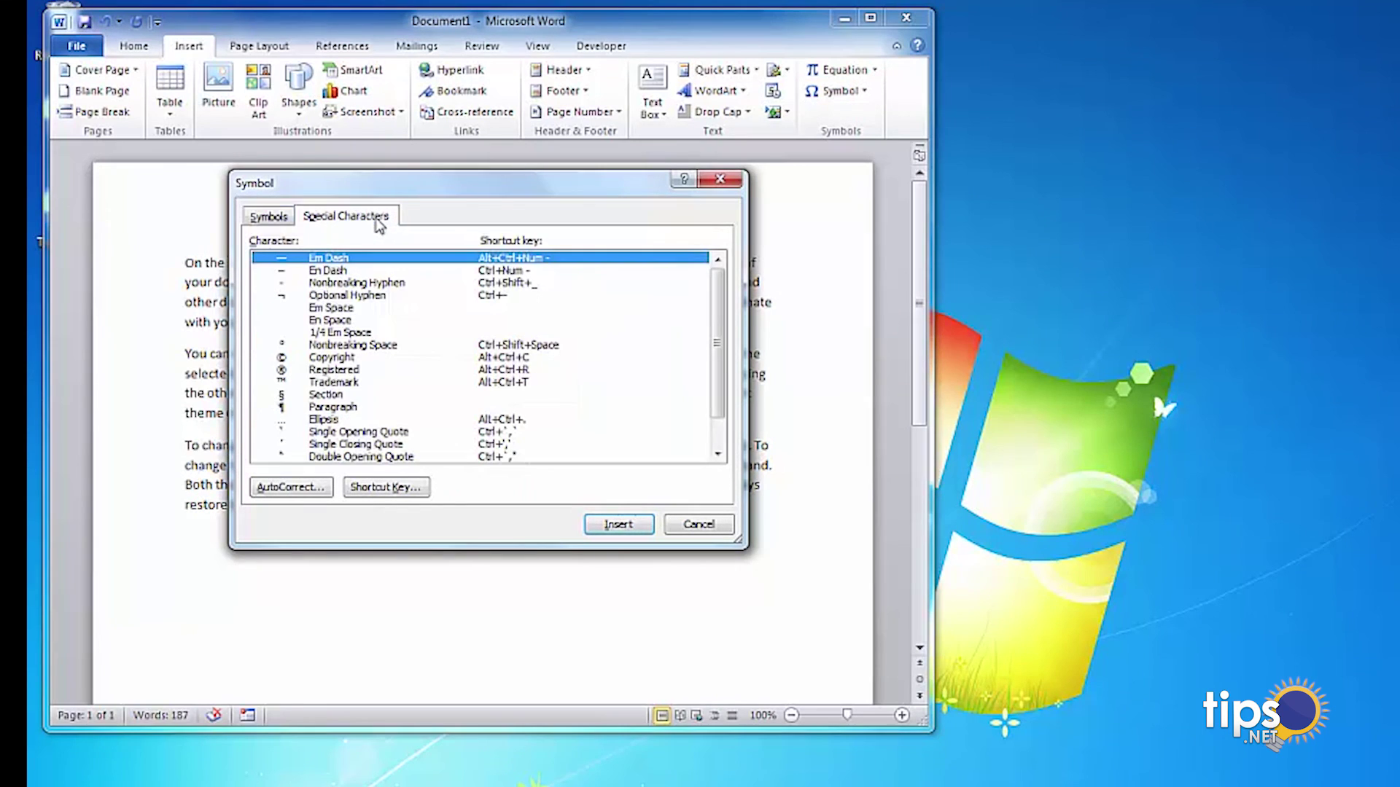
{"action": "left_click", "coordinate": [351, 347]}
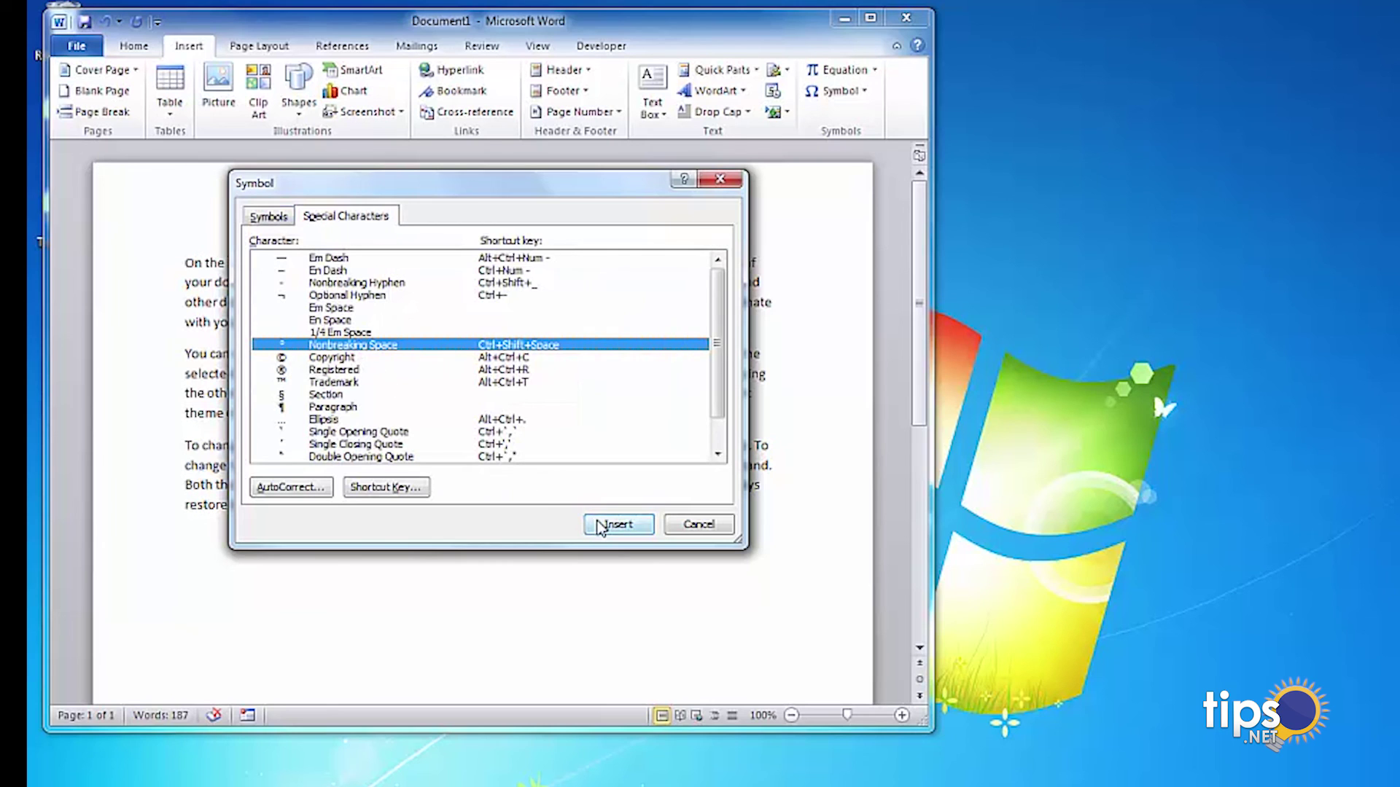
{"action": "left_click", "coordinate": [700, 525]}
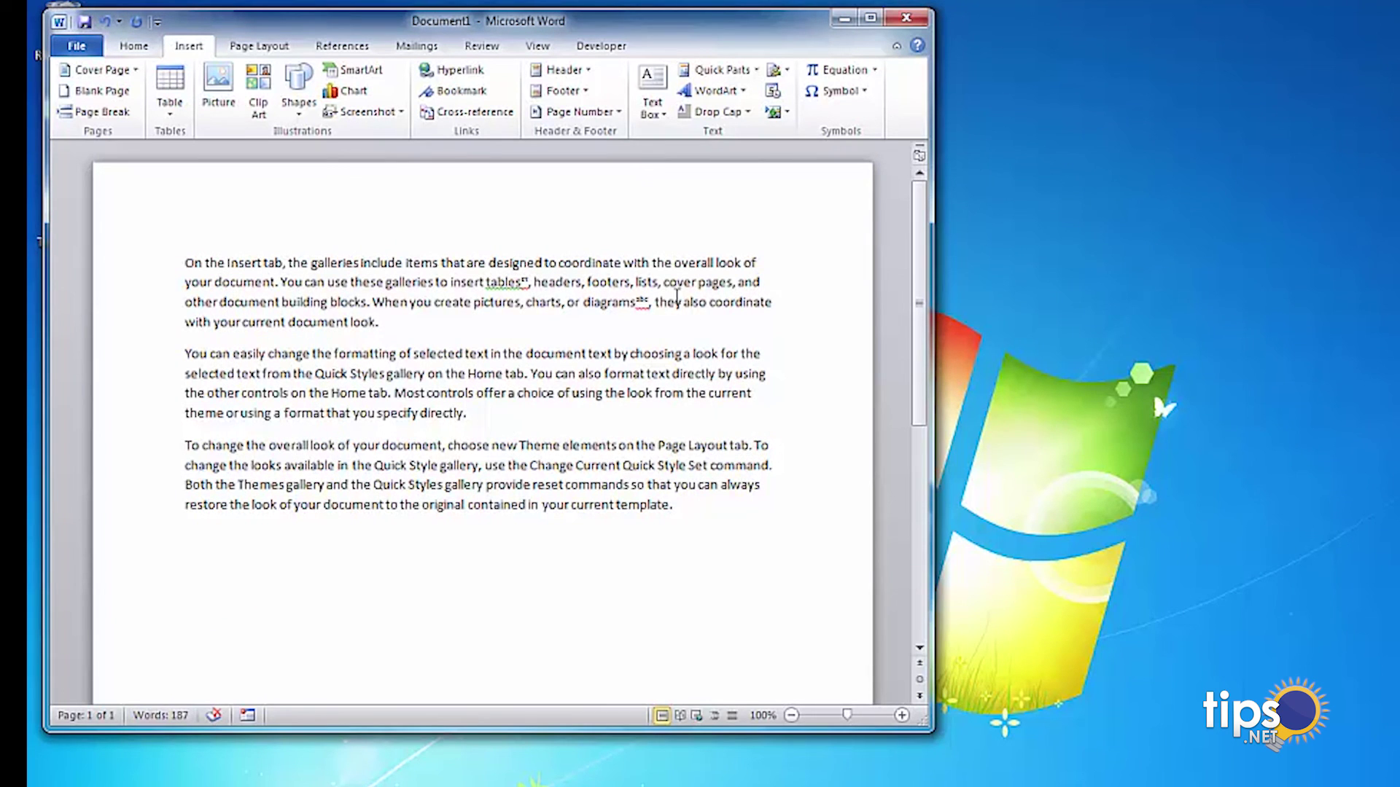
Step: Test the nonbreaking space after "diagrams" by pushing "charts" along the line with extra spacing, and undo it
{"action": "left_click", "coordinate": [525, 304]}
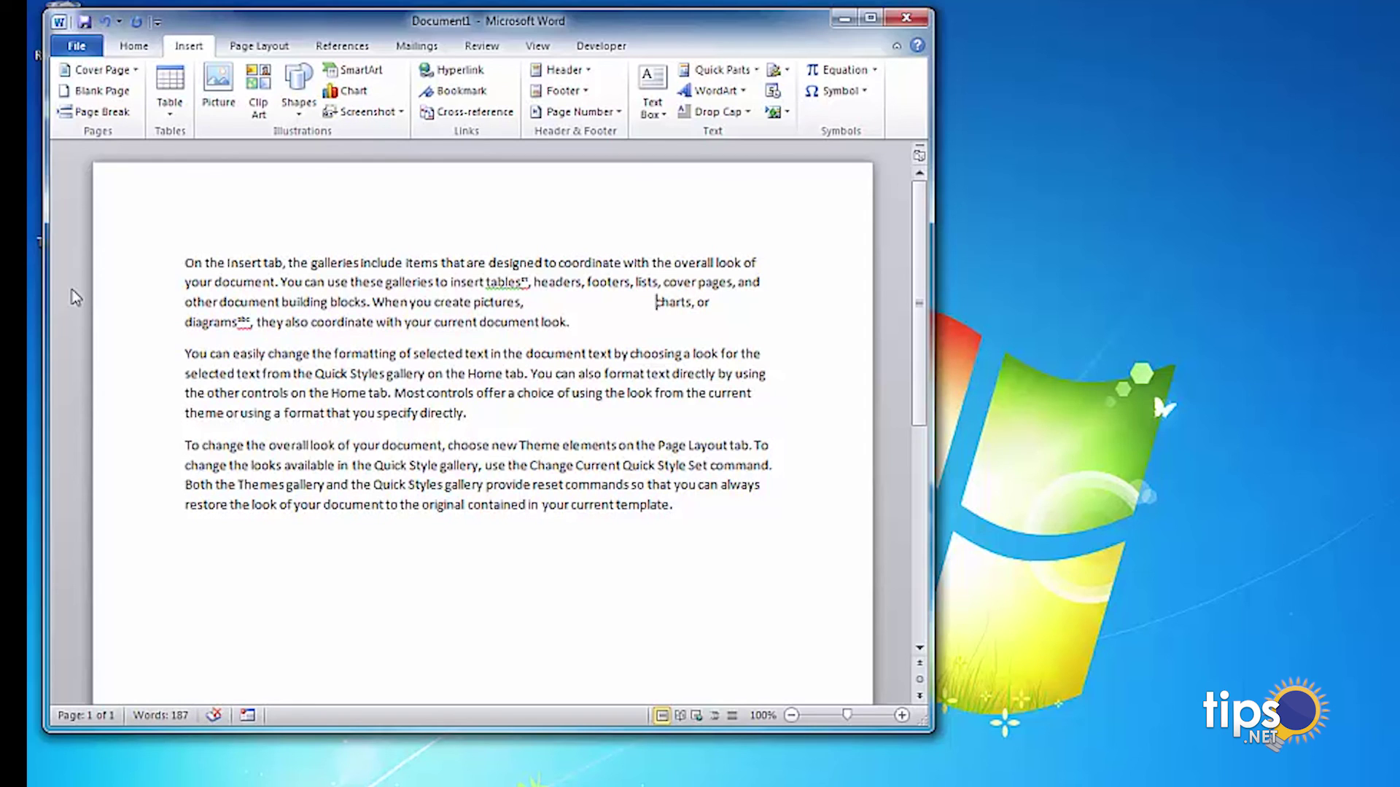
{"action": "key", "text": "ctrl+z"}
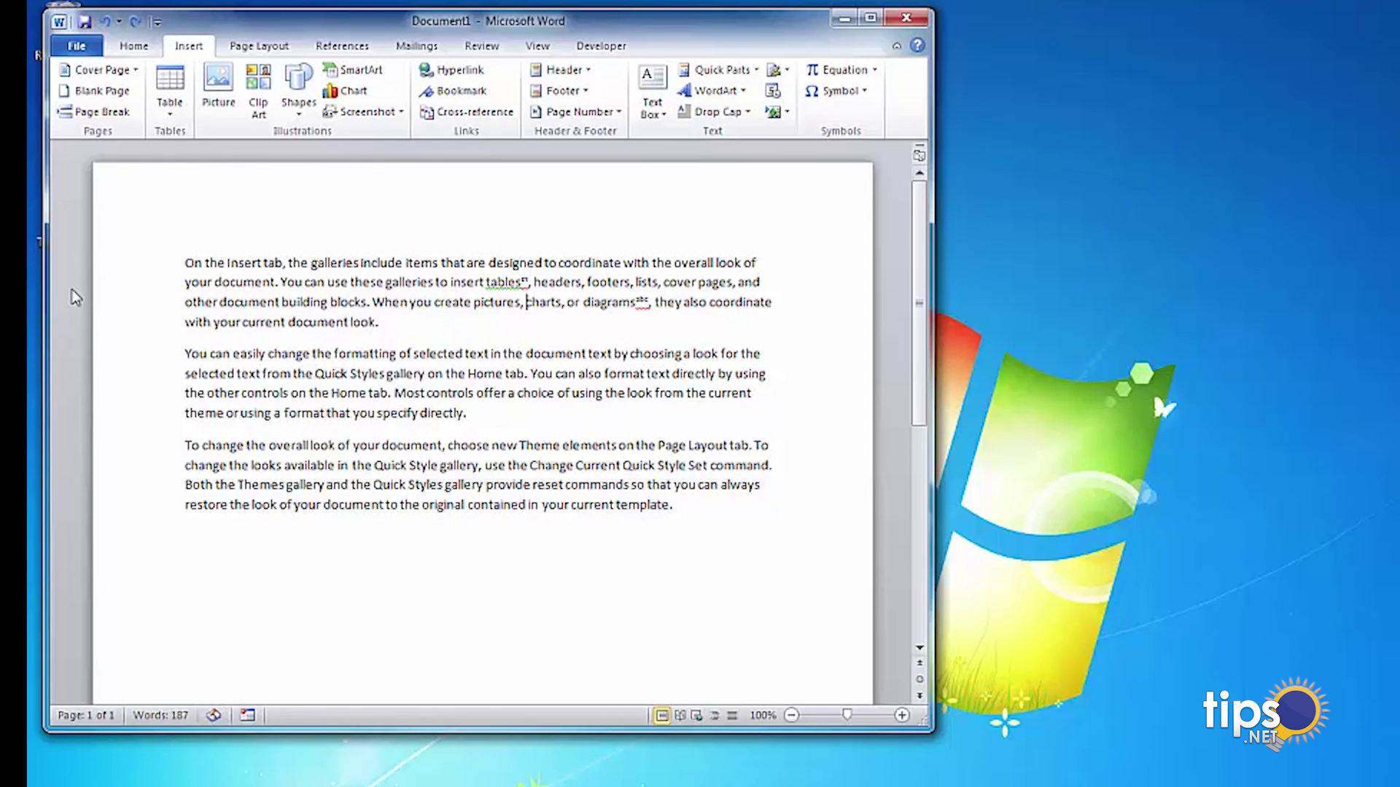